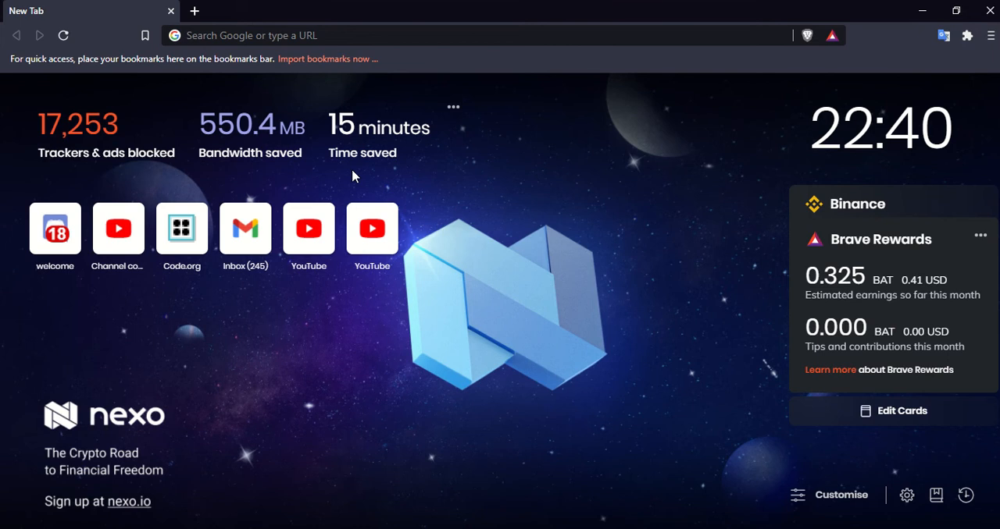
left_click(350, 29)
type("www.")
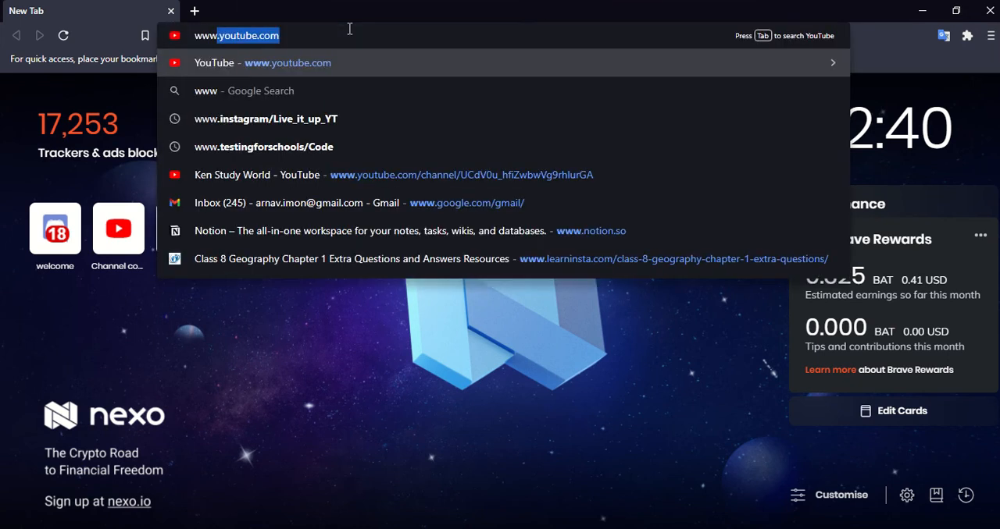
type("free")
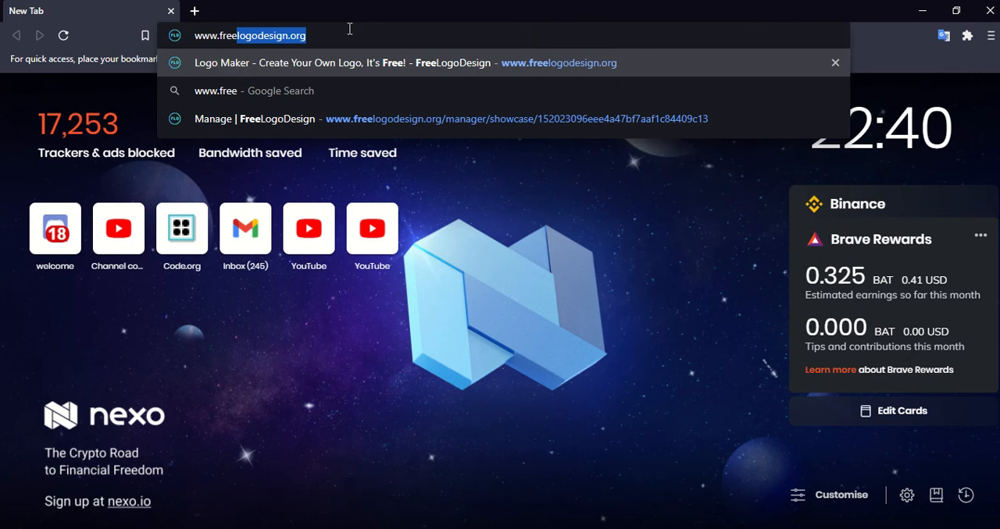
type("logodesign")
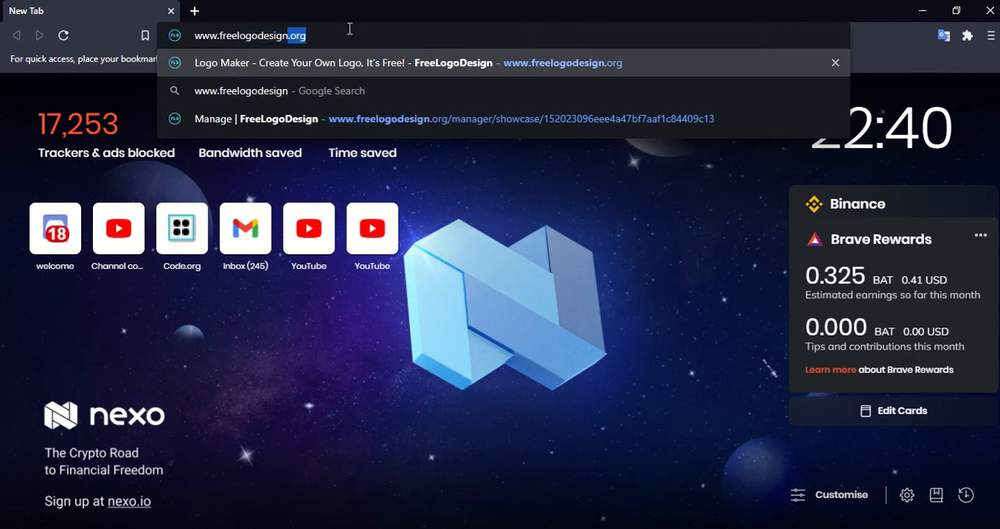
type(".org")
key("Return")
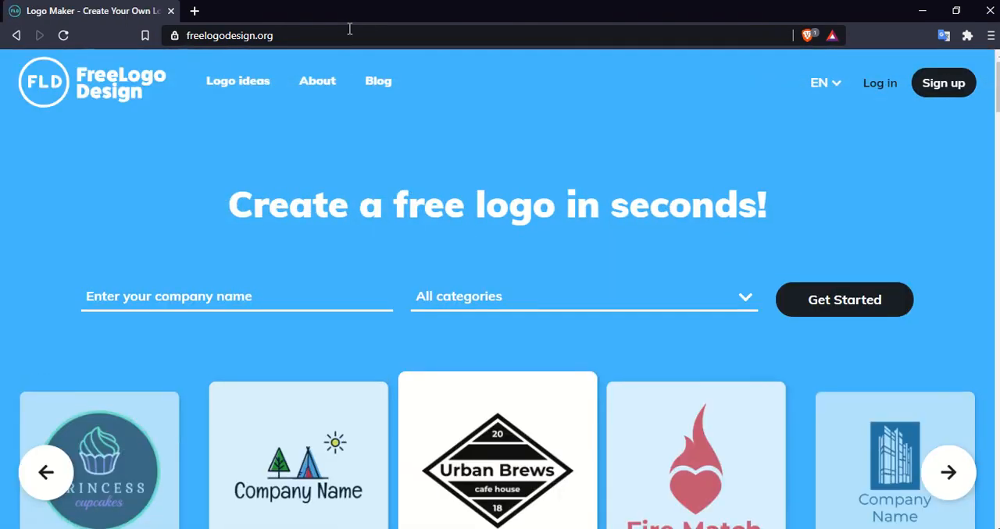
- Enter "Chip Chunk" as the company name and choose the Food & Drink category
left_click(138, 311)
type("Chip Chunk")
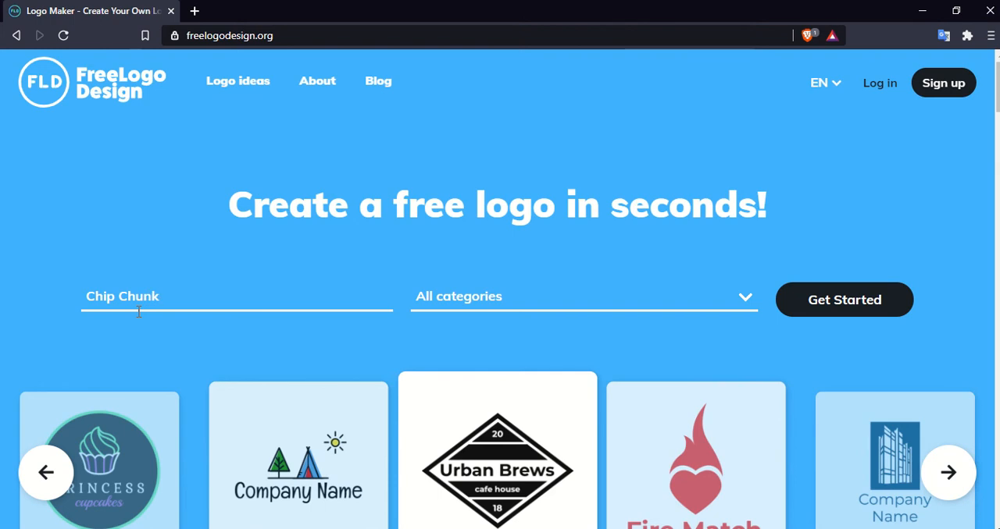
left_click(505, 312)
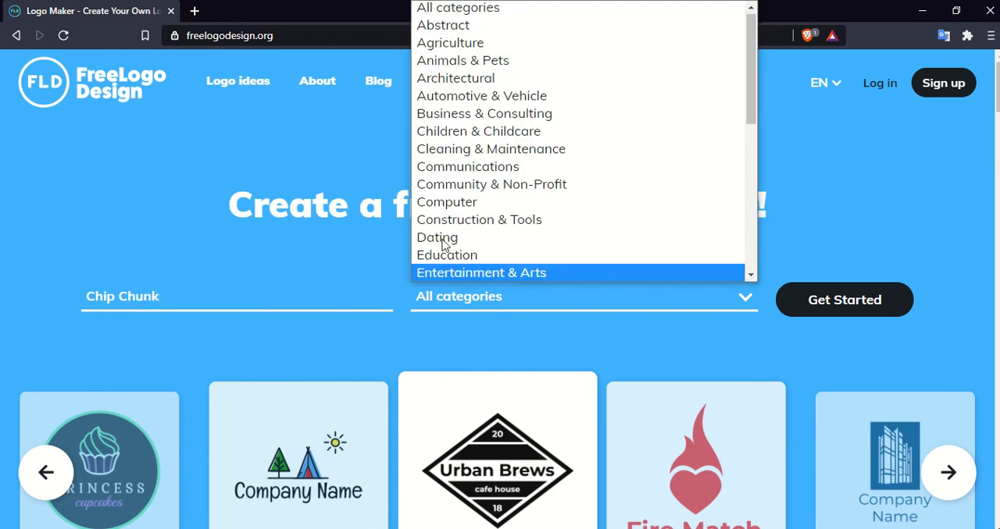
left_click_drag(749, 77, 749, 140)
left_click(456, 181)
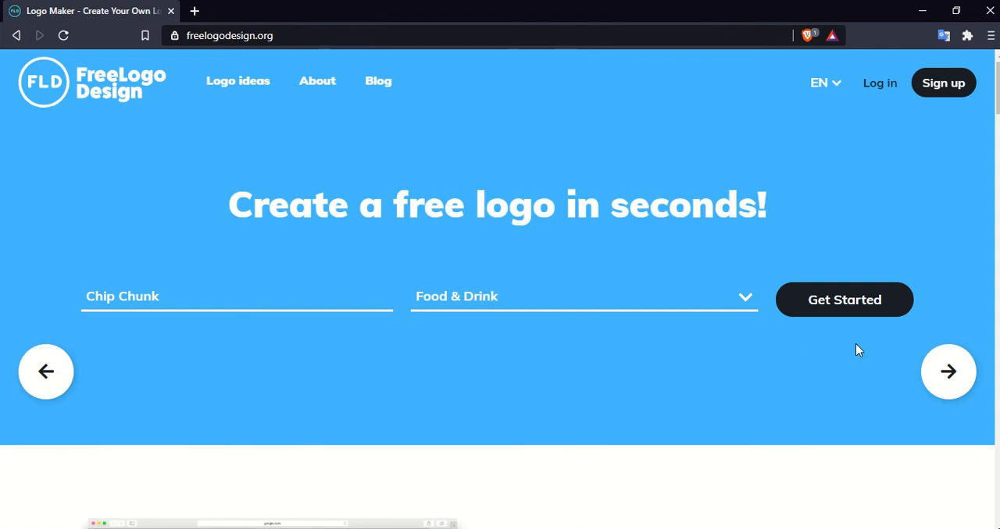
- Start the logo creation and choose the purple lollipop template from the Food & Drink designs
left_click(839, 291)
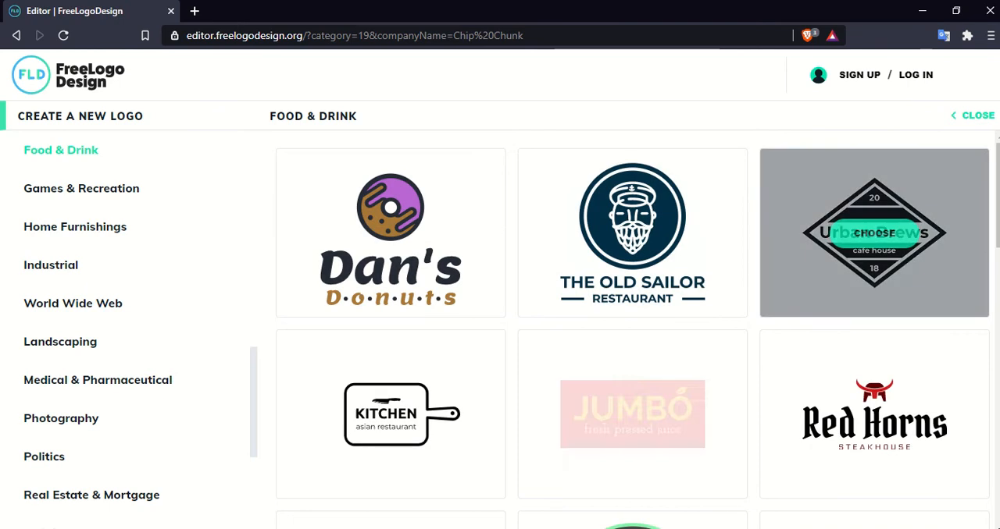
left_click_drag(996, 160, 964, 339)
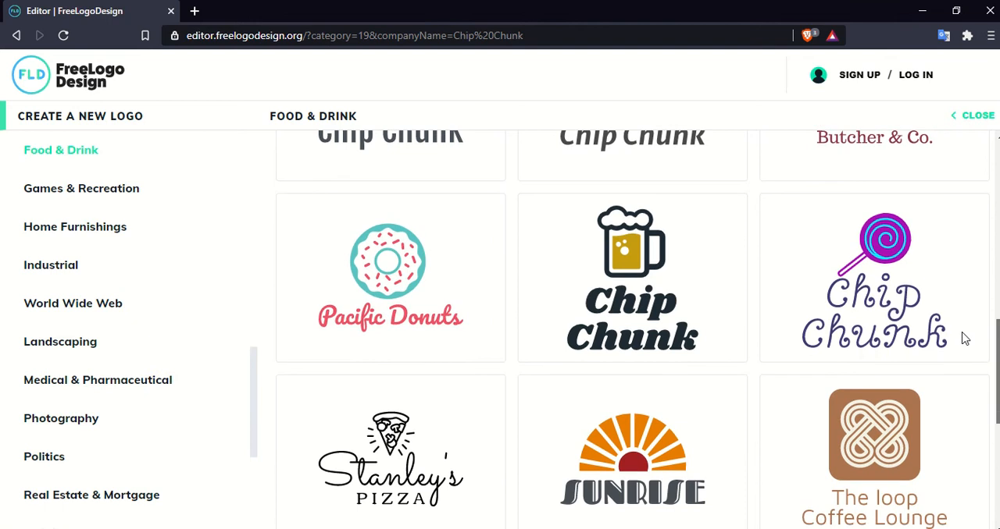
left_click(864, 280)
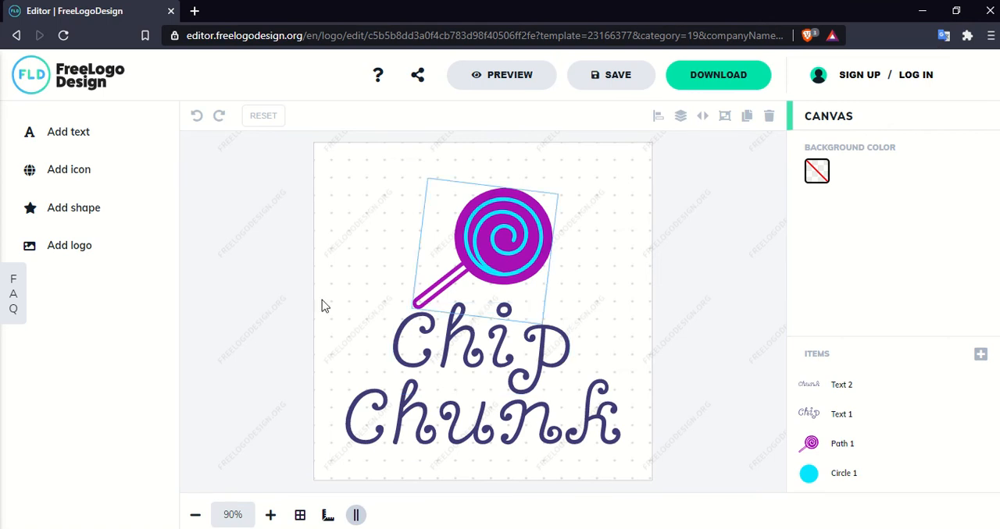
- Change the font of the "Chip" text to Croissant One from the Handwritten style
left_click(443, 348)
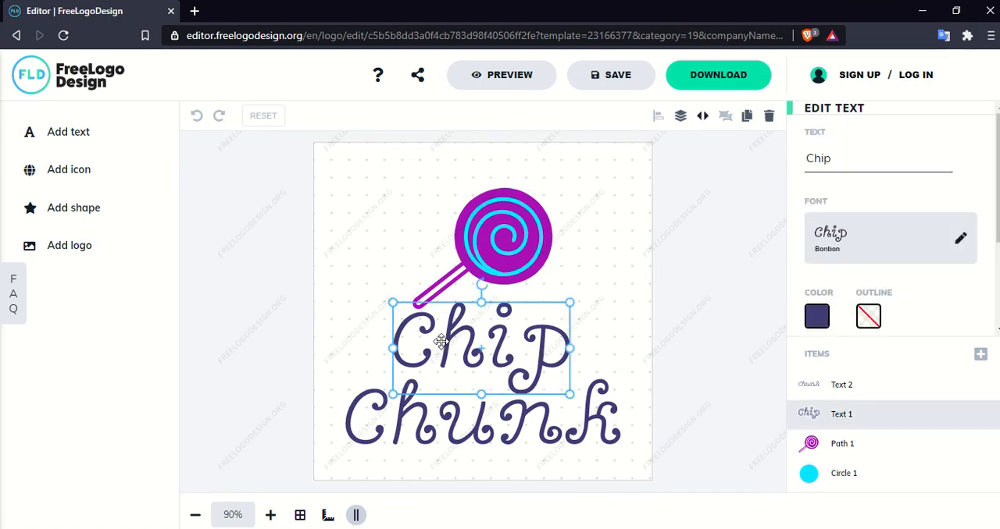
left_click(928, 226)
scroll(891, 391, "down", 1)
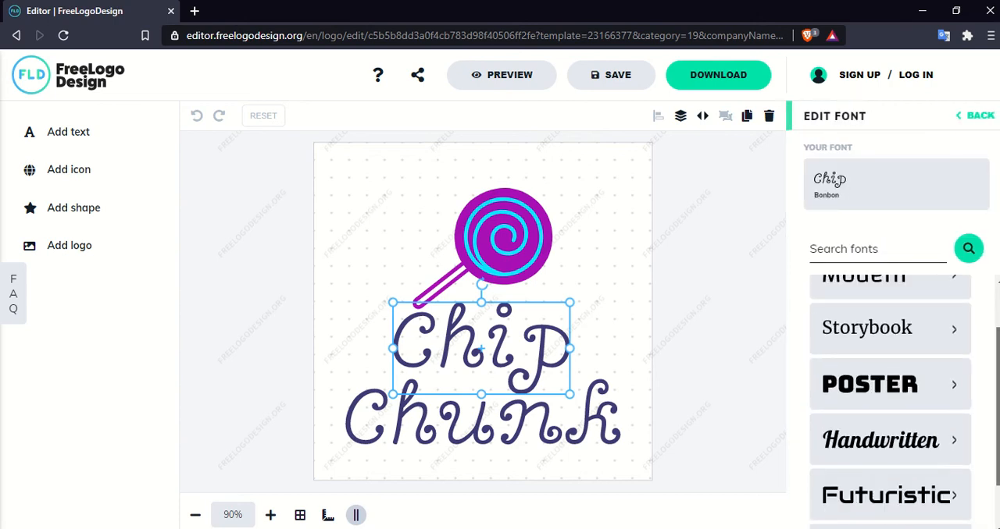
left_click(853, 421)
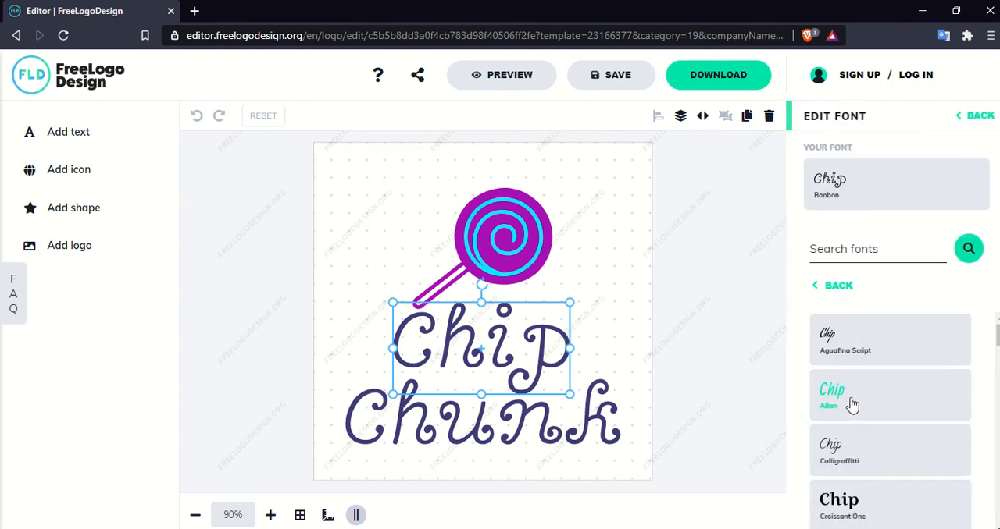
left_click(859, 505)
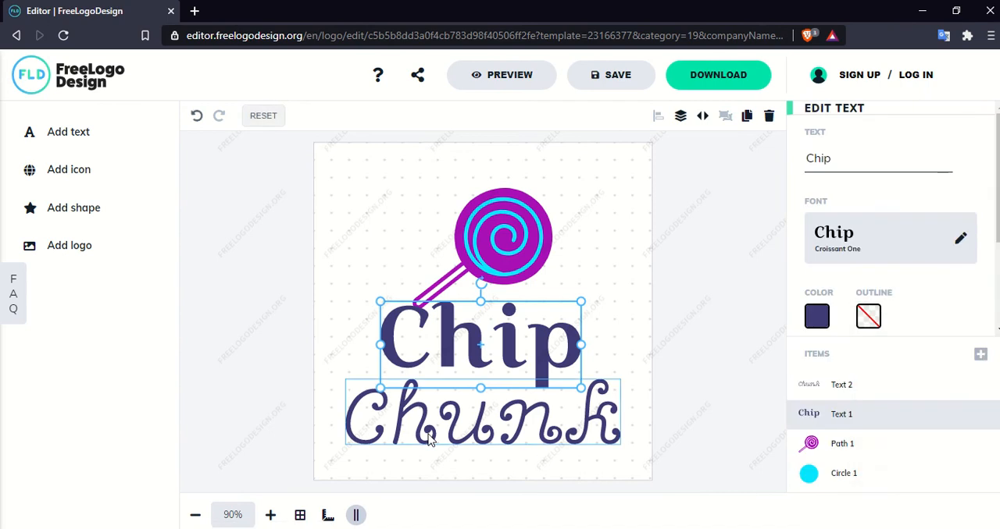
- Change the font of the "Chunk" text to Croissant One from the Handwritten style
left_click(428, 440)
left_click(917, 252)
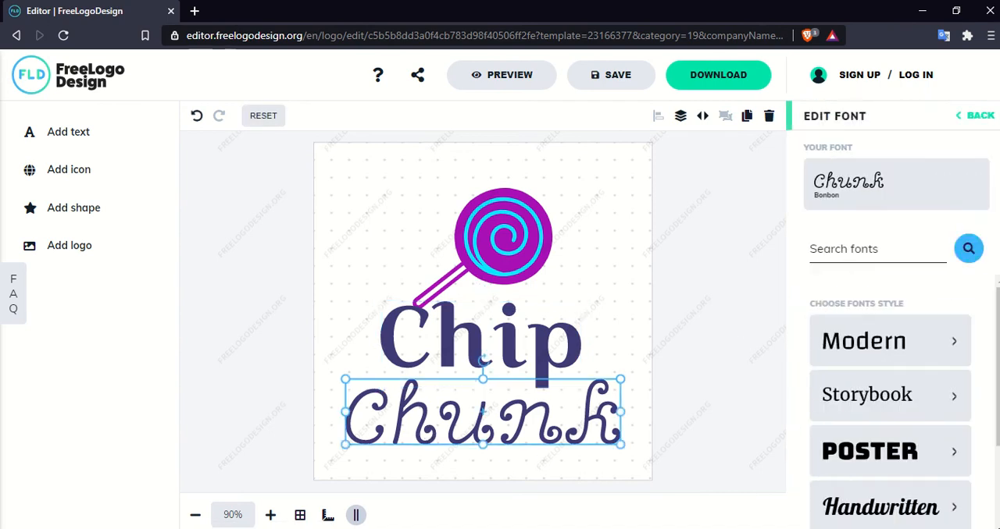
scroll(795, 385, "down", 3)
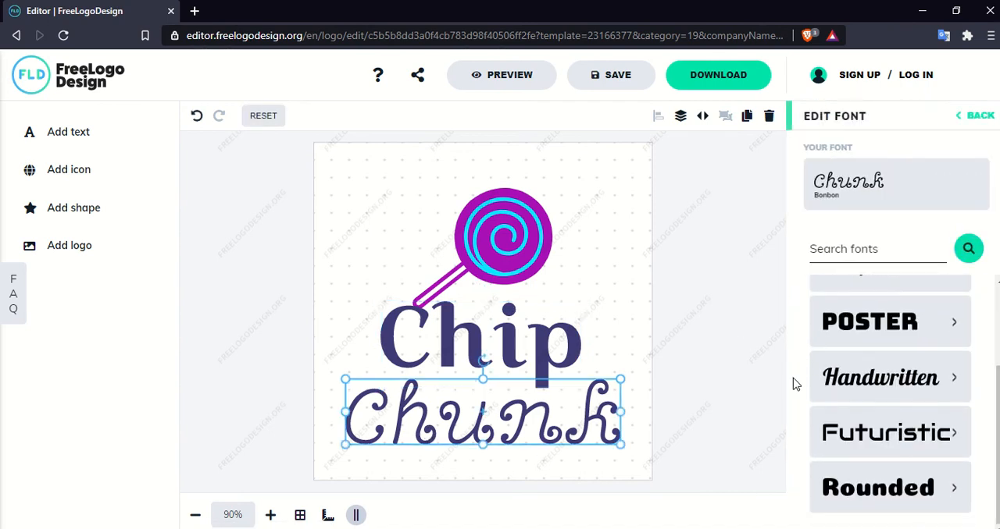
left_click(848, 373)
left_click(848, 503)
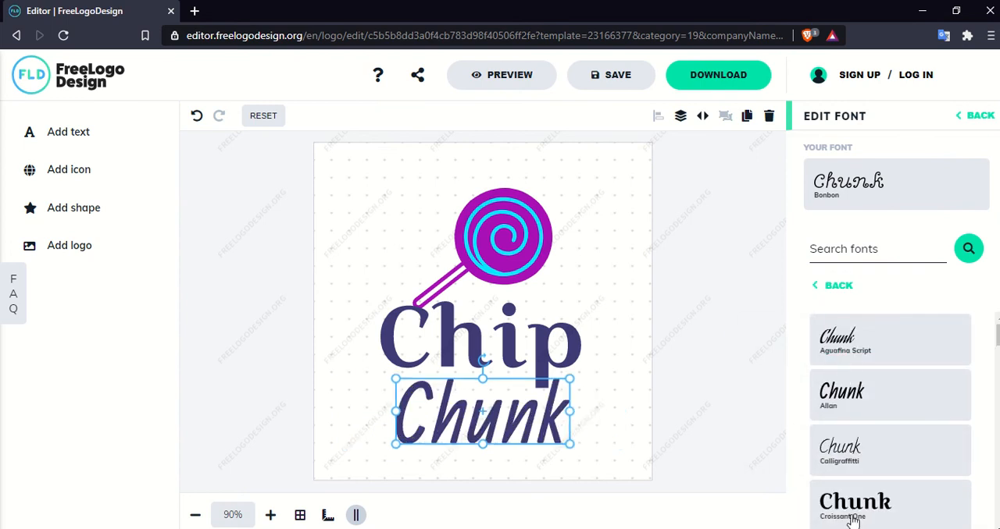
- Move the "Chunk" and "Chip" texts slightly lower so they sit clear of the lollipop stick
left_click_drag(487, 429, 491, 440)
mouse_move(485, 367)
left_mouse_down()
mouse_move(488, 377)
mouse_move(484, 367)
left_mouse_up()
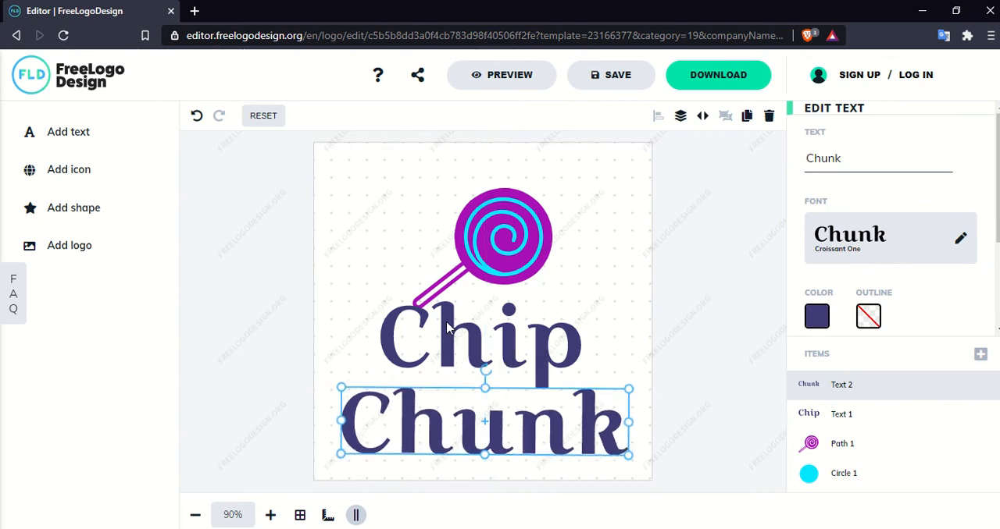
left_click(446, 327)
left_click_drag(446, 327, 446, 342)
left_click(248, 303)
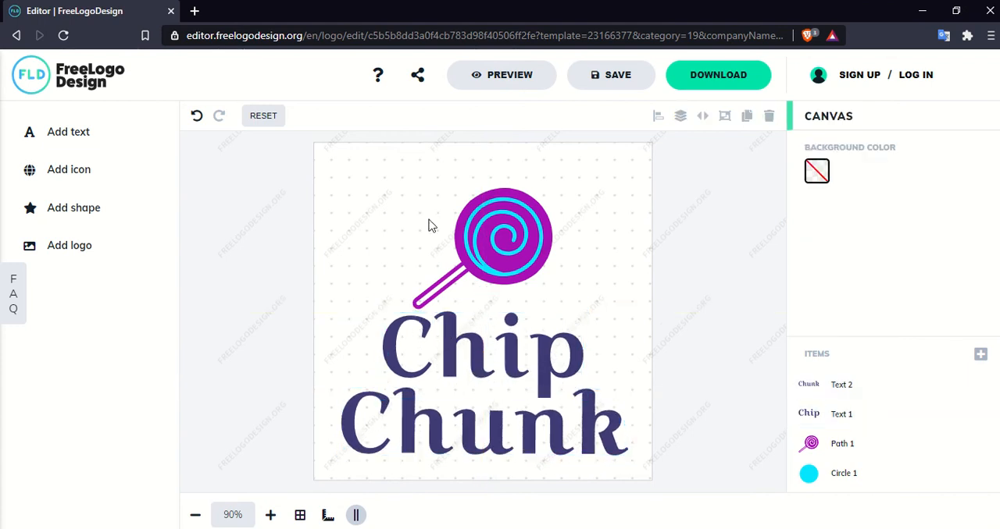
- Reduce the size of the "Chip" text and place it lower beneath the lollipop
left_click(487, 226)
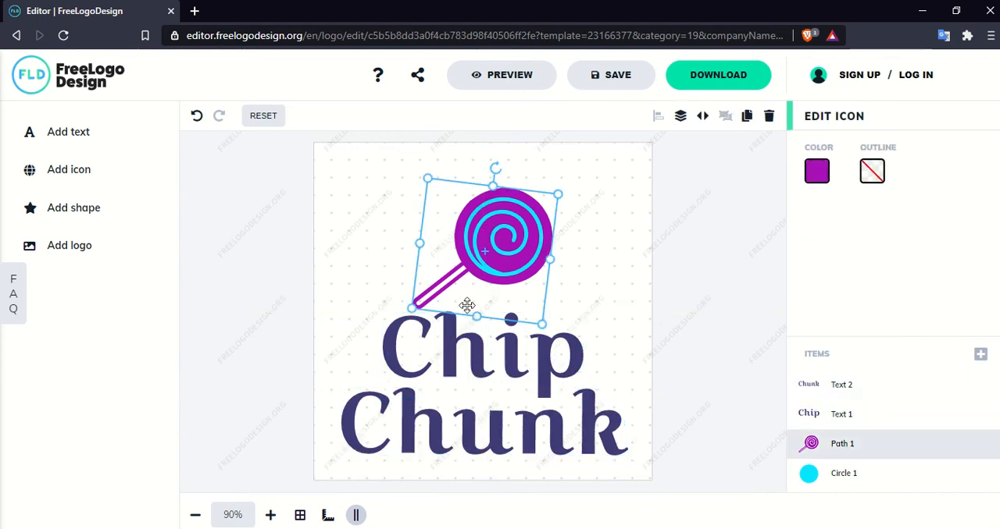
left_click(453, 353)
left_click_drag(378, 309, 346, 340)
left_click_drag(407, 325, 492, 349)
- Shrink the "Chunk" text in height and width and place it directly below "Chip"
left_click_drag(451, 433, 453, 439)
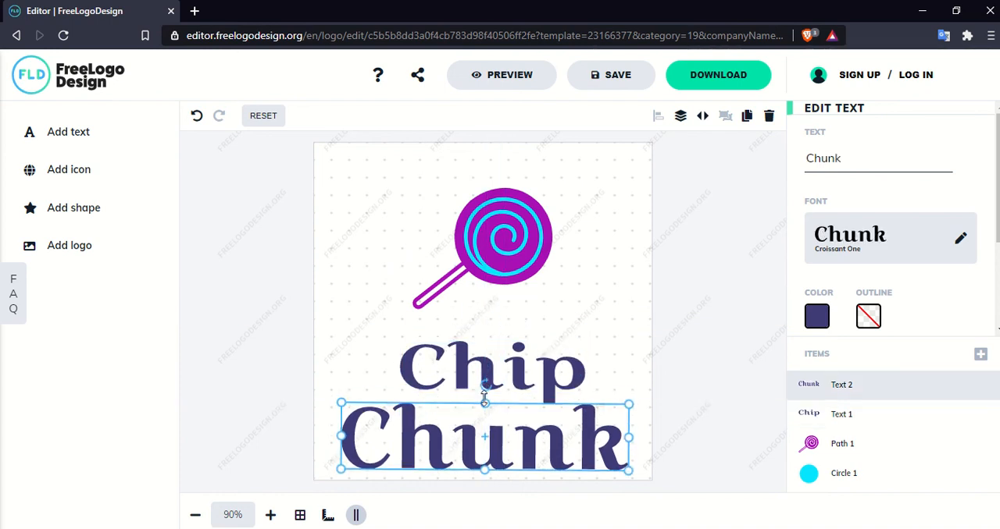
left_click_drag(485, 399, 484, 412)
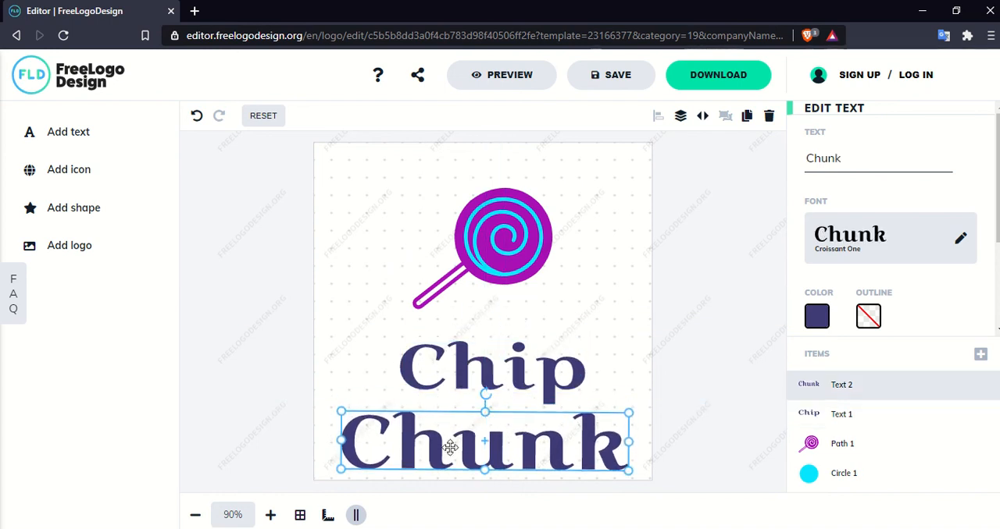
left_click_drag(332, 409, 386, 422)
left_click_drag(489, 433, 468, 435)
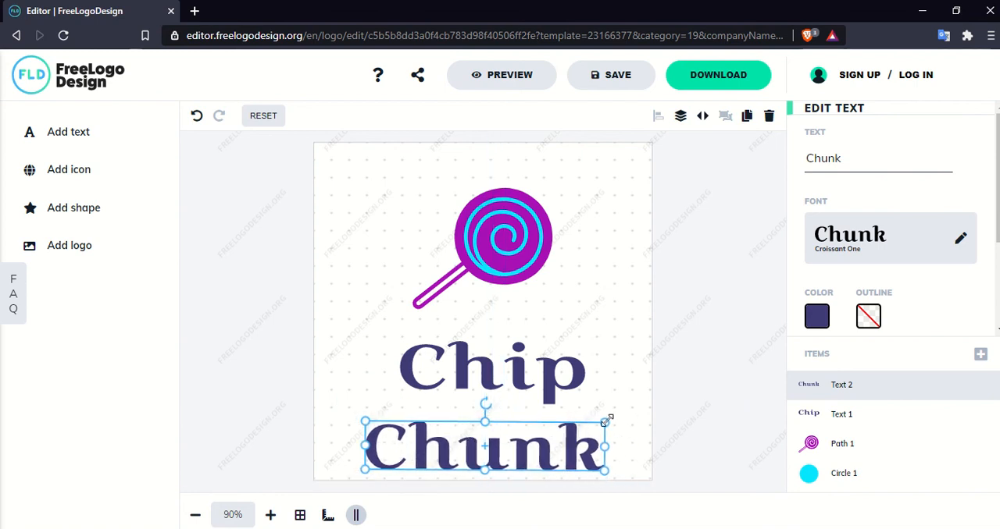
left_click_drag(606, 421, 617, 416)
left_click_drag(489, 428, 479, 418)
- Make the "Chip" text slightly taller and centre it above "Chunk"
left_click(467, 355)
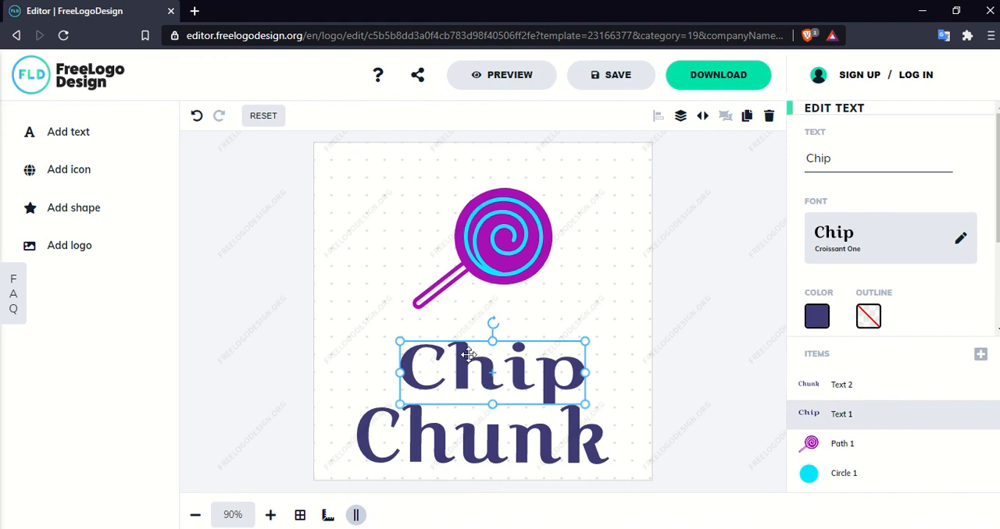
left_click_drag(493, 342, 492, 335)
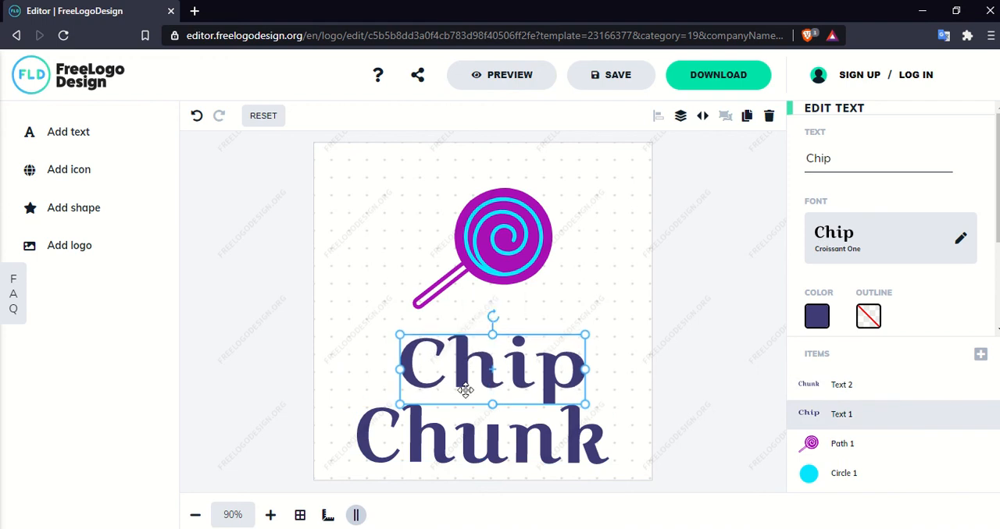
left_click_drag(464, 382, 456, 381)
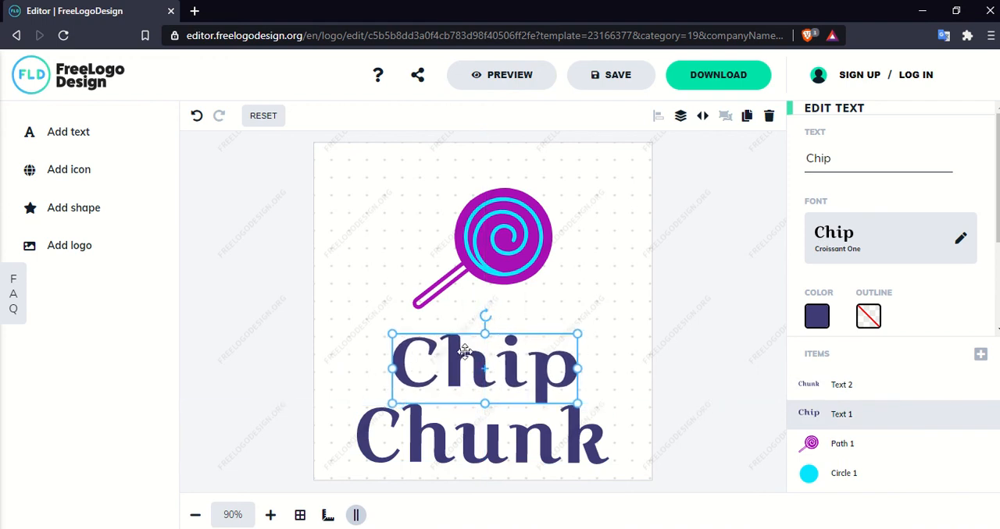
- Move the purple lollipop icon up and realign its cyan circle behind it
left_click(482, 271)
left_click_drag(471, 262, 472, 241)
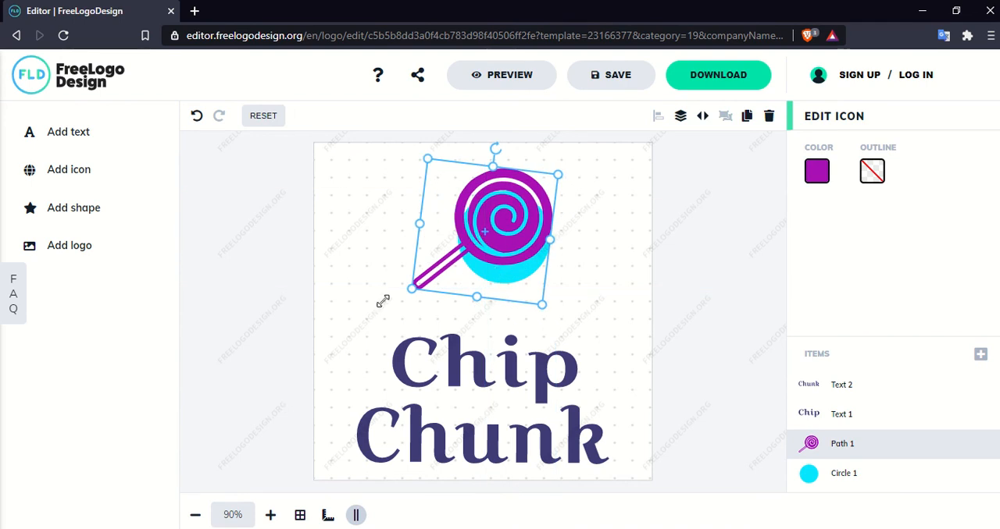
left_click(348, 310)
left_click(502, 284)
left_click(806, 472)
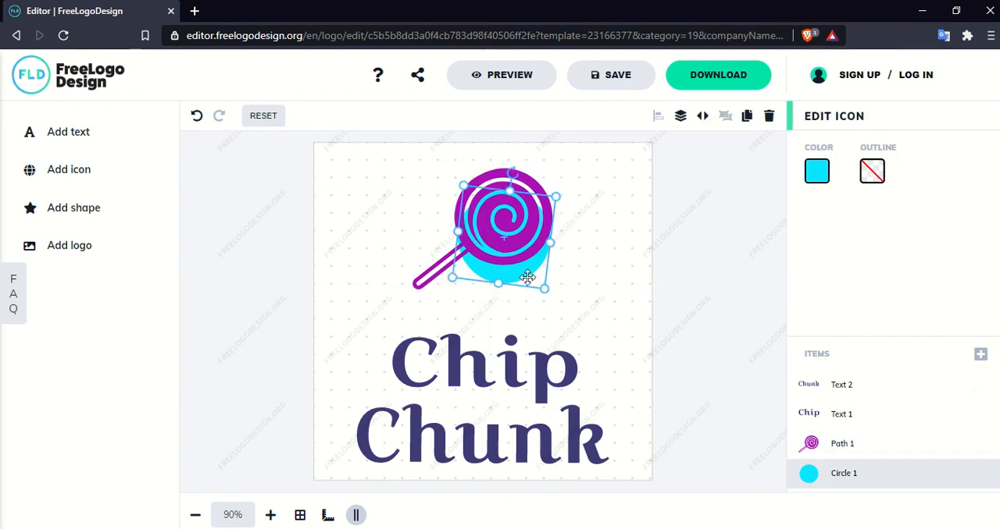
left_click_drag(528, 277, 519, 259)
left_click(396, 279)
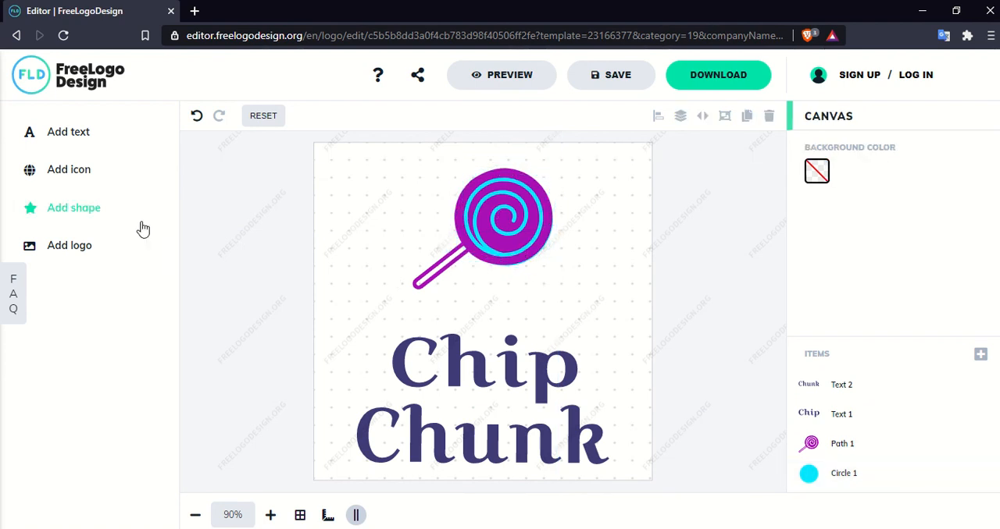
- Add a black pentagon shape, place it over the lollipop and widen it across most of the canvas
left_click(79, 223)
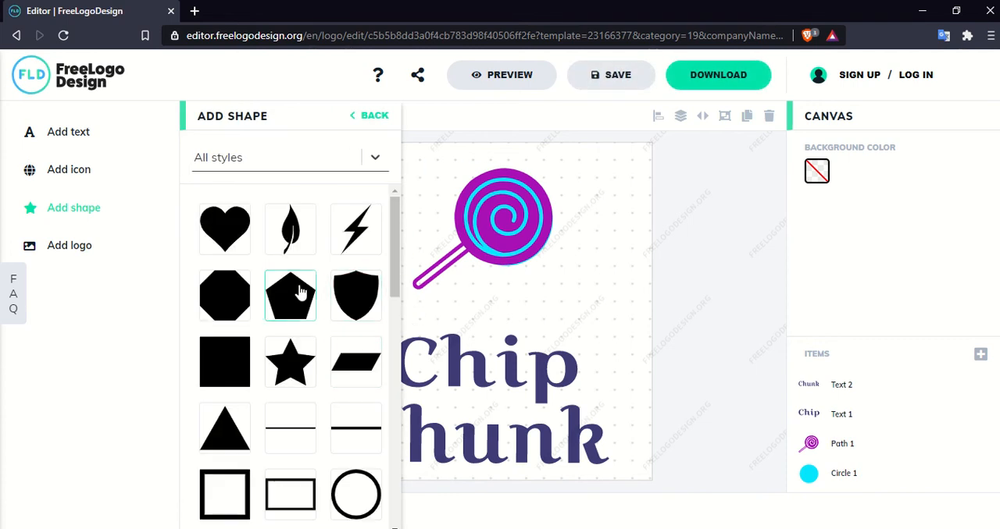
left_click(296, 292)
left_click_drag(360, 207, 414, 221)
left_click_drag(484, 270, 513, 275)
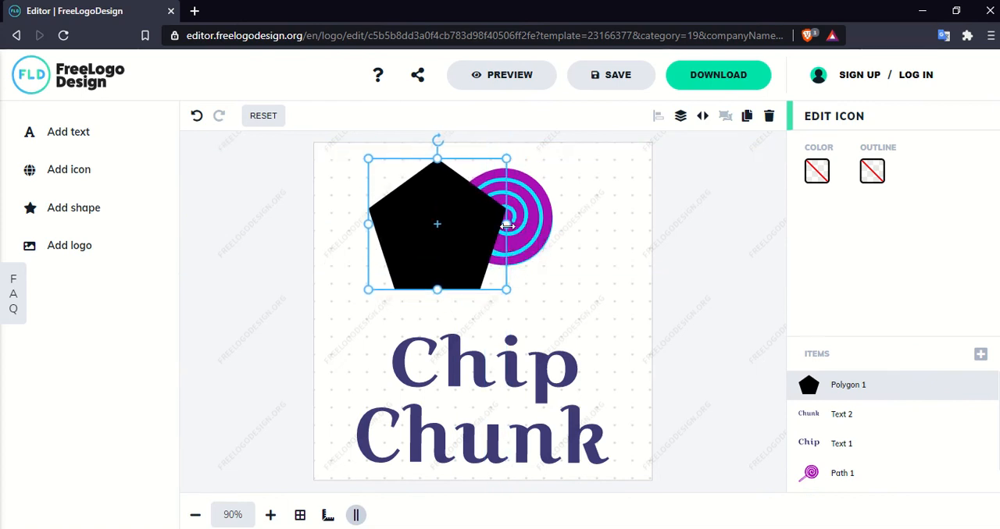
left_click_drag(508, 225, 629, 212)
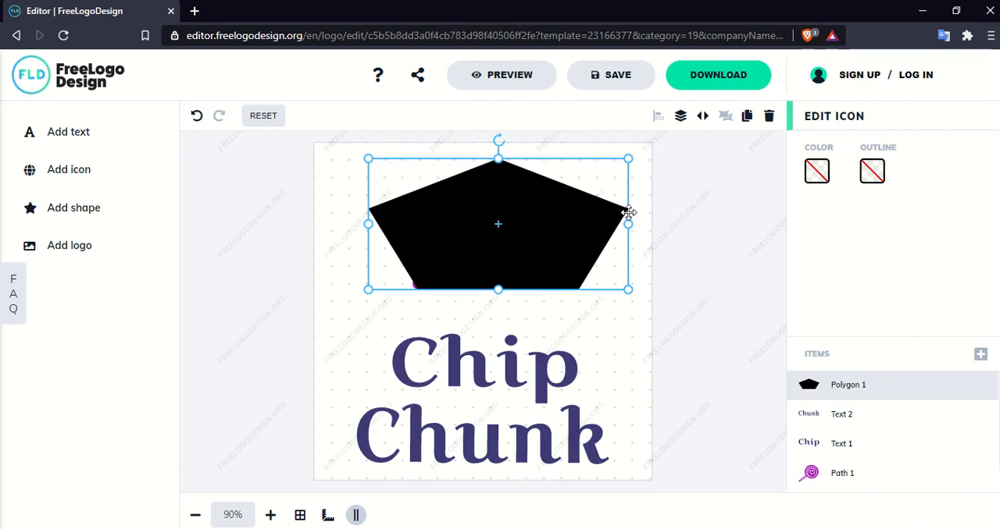
- Send the pentagon to the back, behind the lollipop
right_click(557, 216)
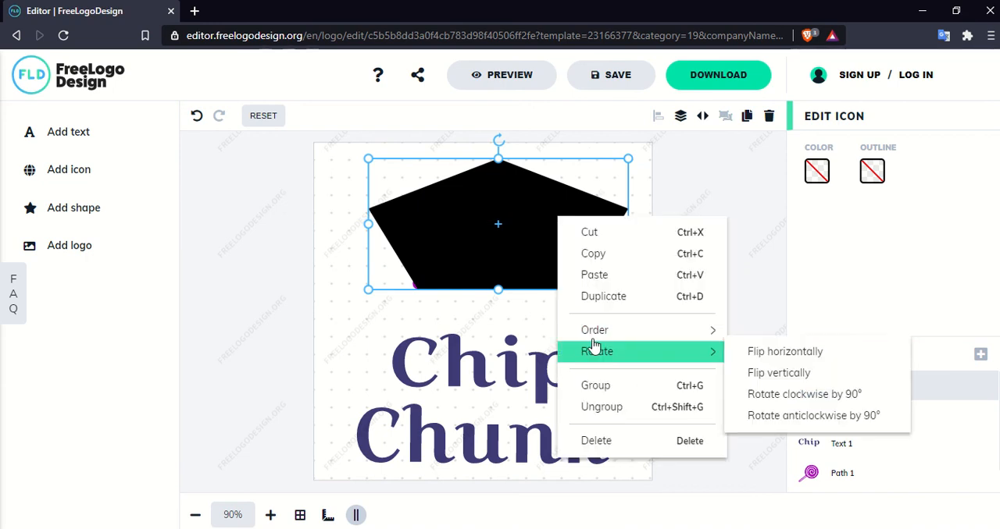
mouse_move(593, 343)
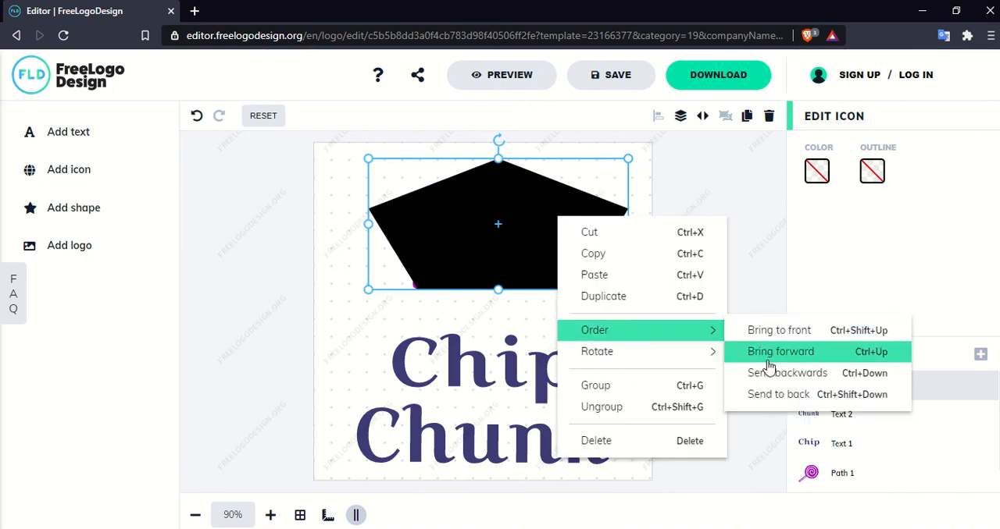
left_click(771, 396)
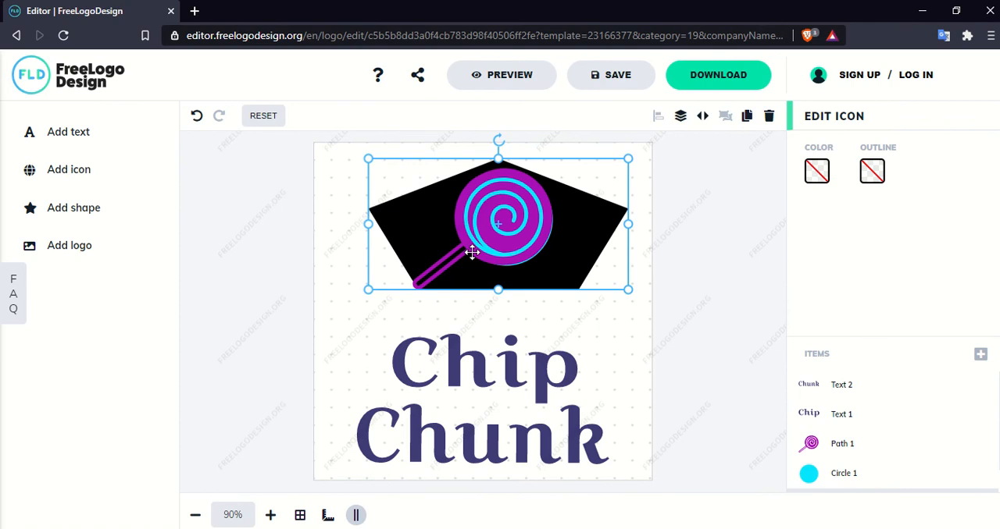
- Make the black pentagon taller and shift it slightly sideways, with its base just above the "Chip" text
left_click_drag(499, 290, 498, 305)
left_click_drag(498, 156, 498, 142)
left_click_drag(437, 196, 419, 235)
right_click(419, 235)
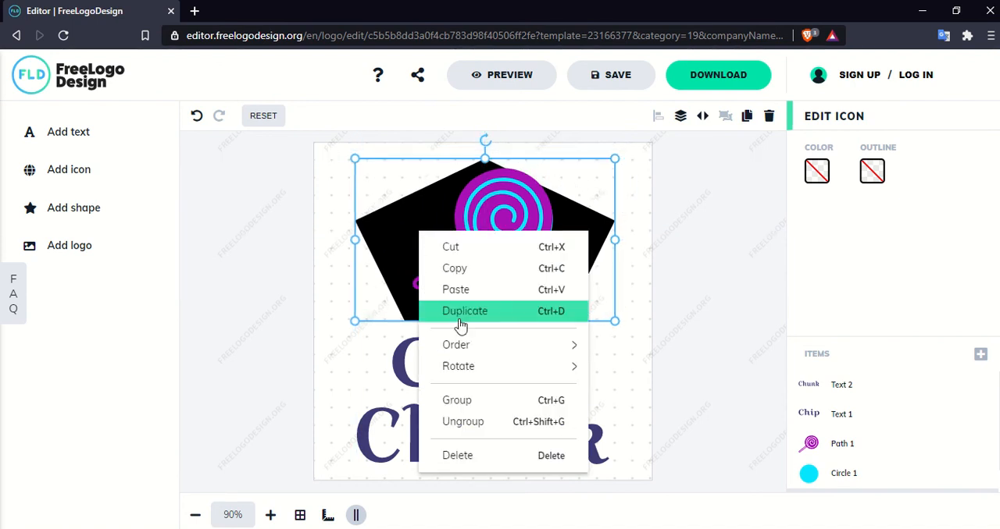
left_click(720, 253)
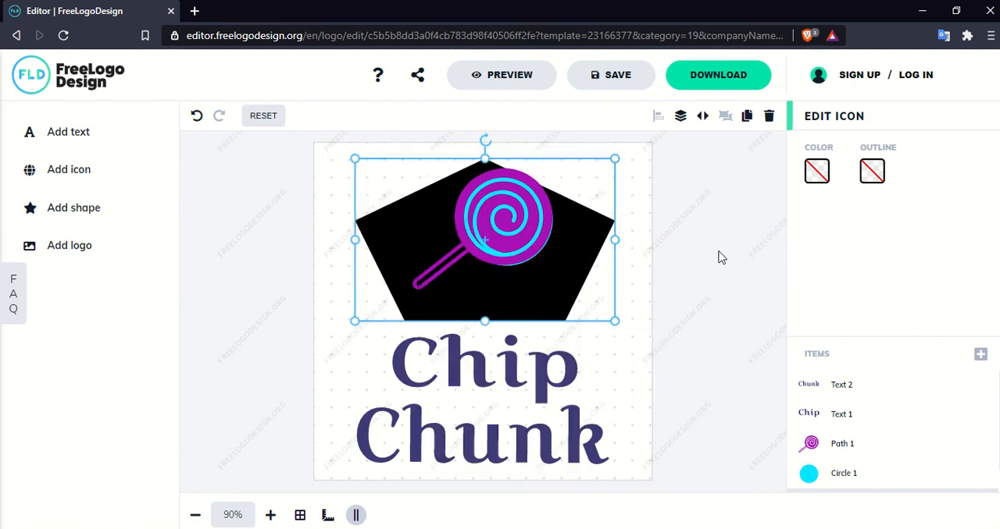
- Fill the pentagon with the solid olive-green colour A9BF40
left_click(814, 173)
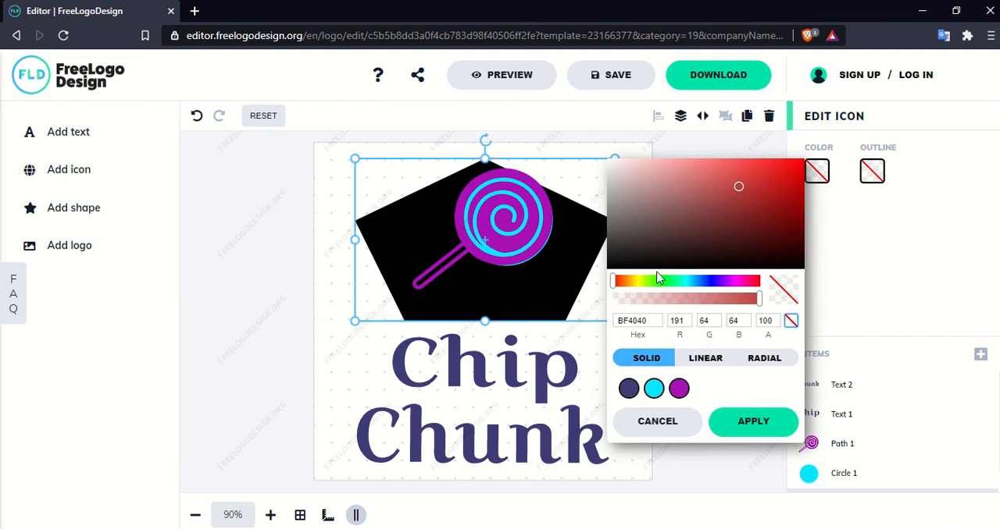
mouse_move(658, 279)
left_mouse_down()
mouse_move(634, 286)
mouse_move(642, 285)
left_mouse_up()
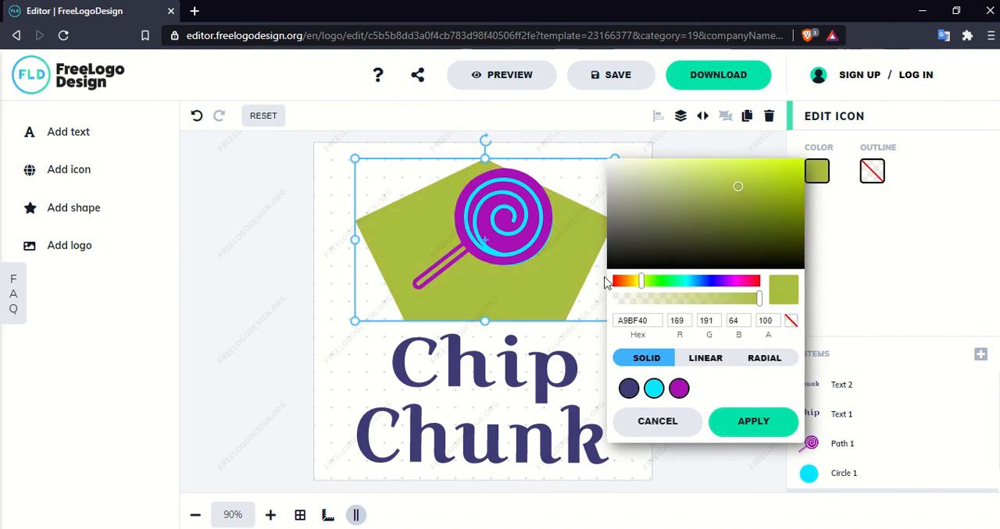
left_click(239, 246)
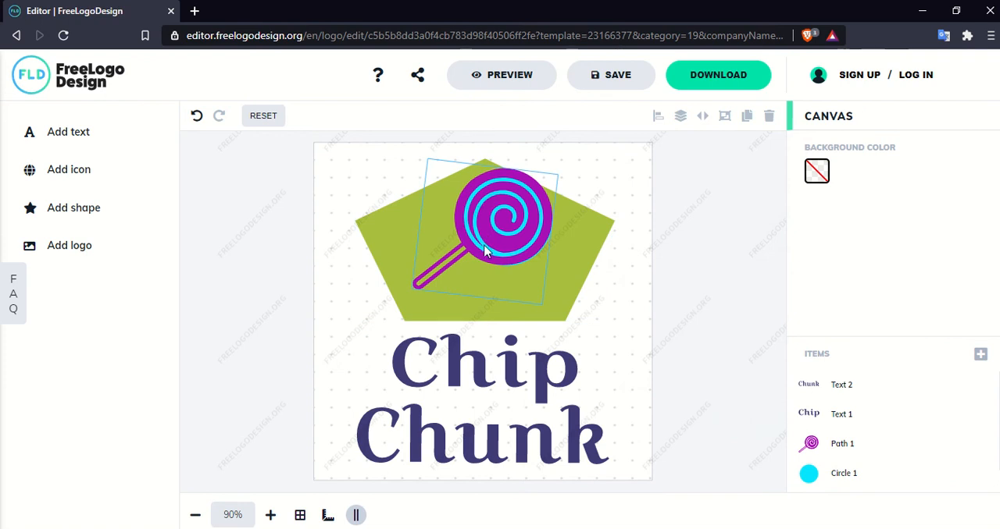
- Move the pentagon slightly up and the lollipop slightly down, placing the lollipop lower within the pentagon
left_click(484, 254)
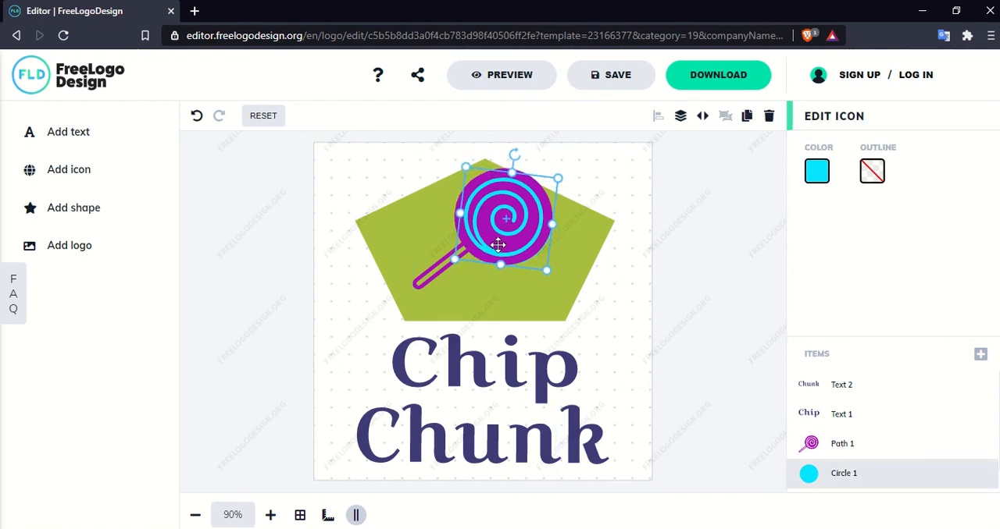
left_click(396, 229)
left_click_drag(471, 252, 487, 233)
left_click(812, 420)
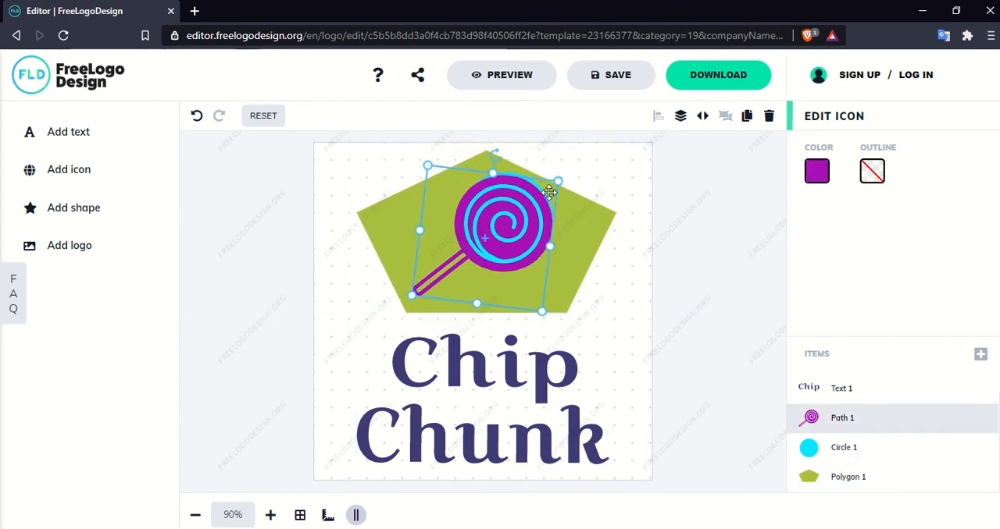
- Realign the cyan circle behind the purple lollipop head
left_click(836, 445)
left_click_drag(499, 183, 513, 196)
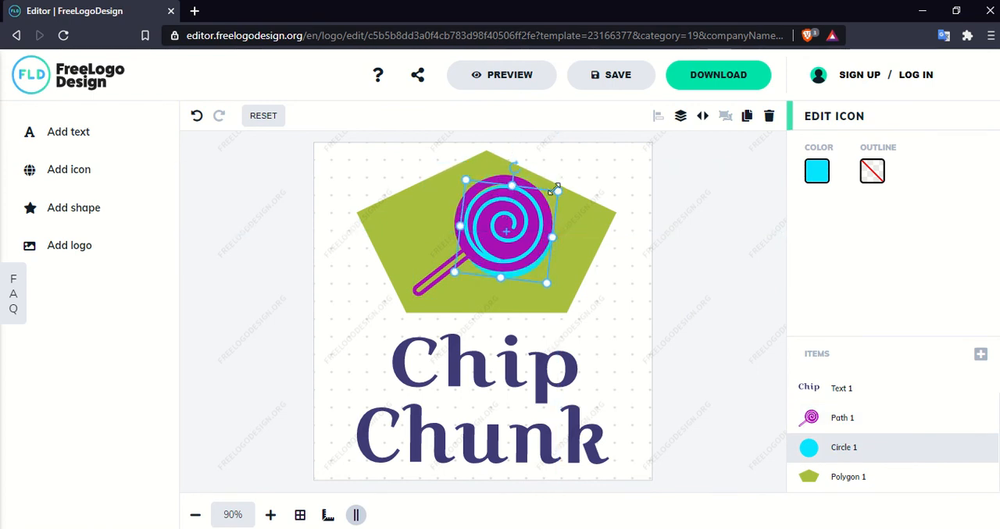
left_click_drag(511, 230, 512, 224)
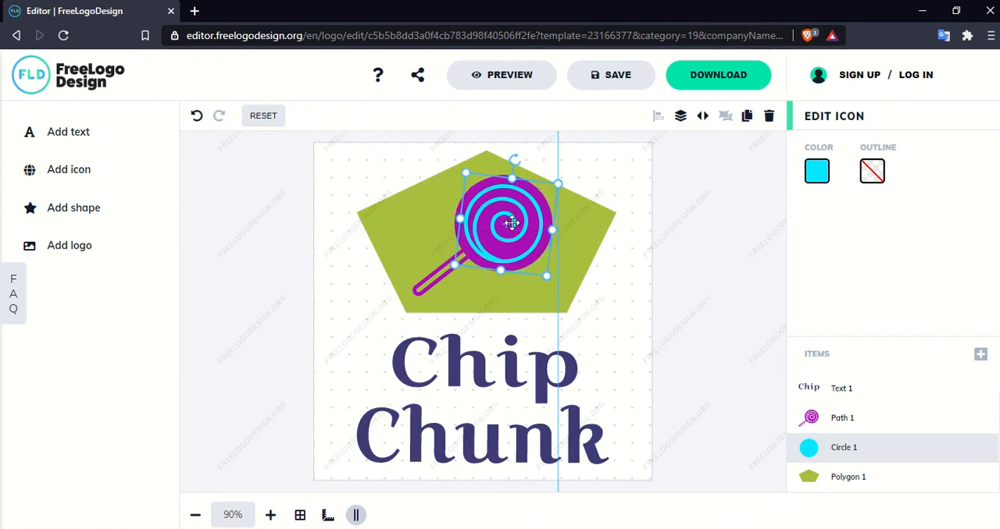
left_click(297, 259)
- Enlarge the purple lollipop slightly and reposition it over the cyan circle inside the pentagon
left_click(503, 219)
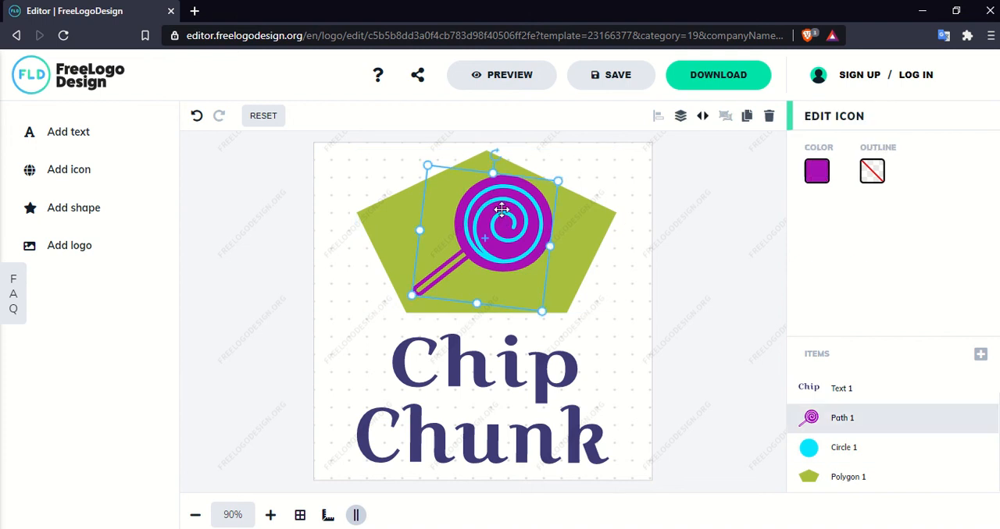
left_click_drag(563, 179, 565, 173)
left_click_drag(505, 202, 505, 215)
left_click(359, 236)
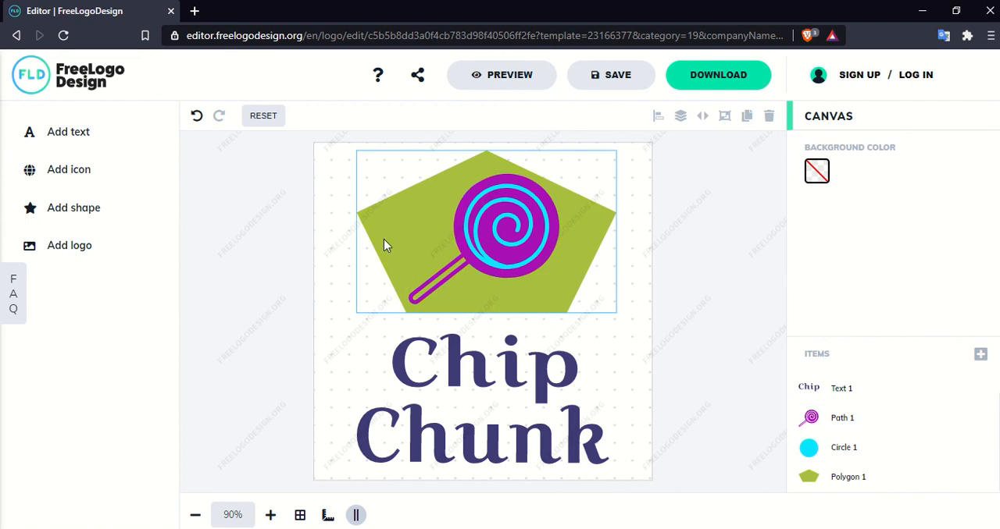
- Extend the pentagon's lower edge by about 4.8% towards the "Chip" text
left_click(383, 242)
left_click_drag(485, 308, 486, 318)
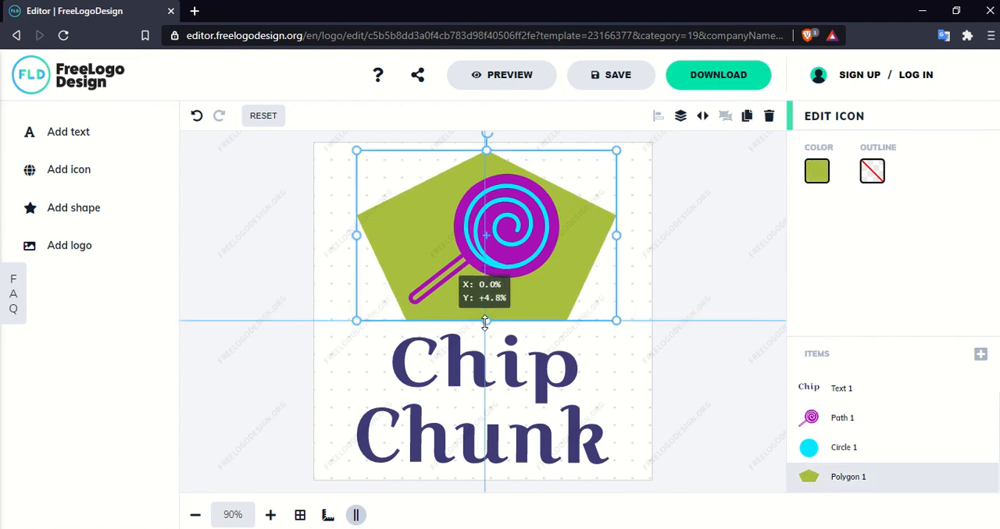
left_click(220, 323)
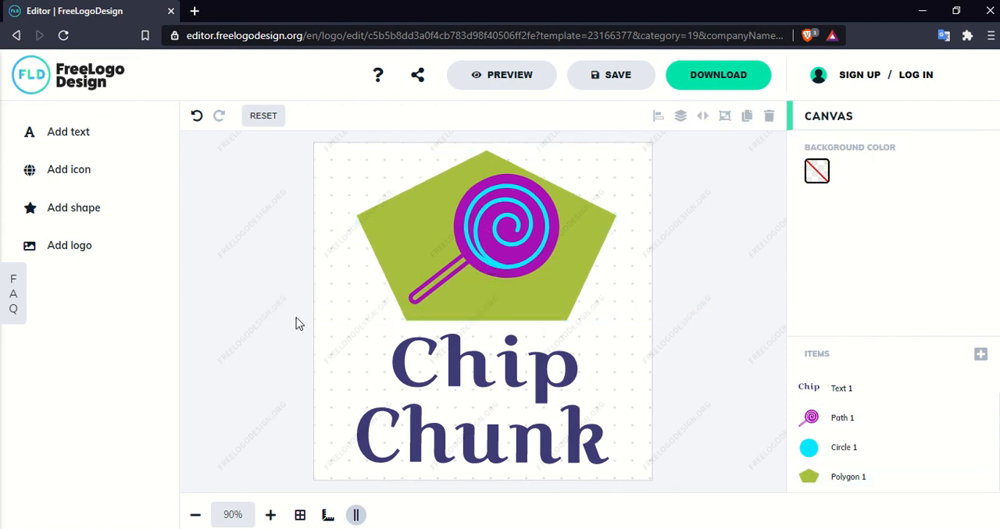
- Add a solid rounded-square shape, align it with the canvas corner and resize it to cover the whole canvas
left_click(67, 225)
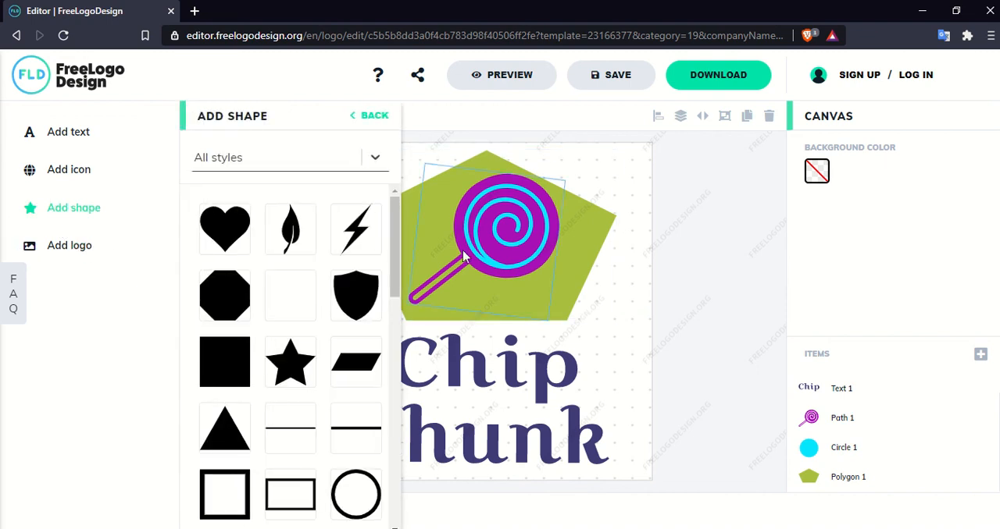
left_click_drag(395, 262, 408, 492)
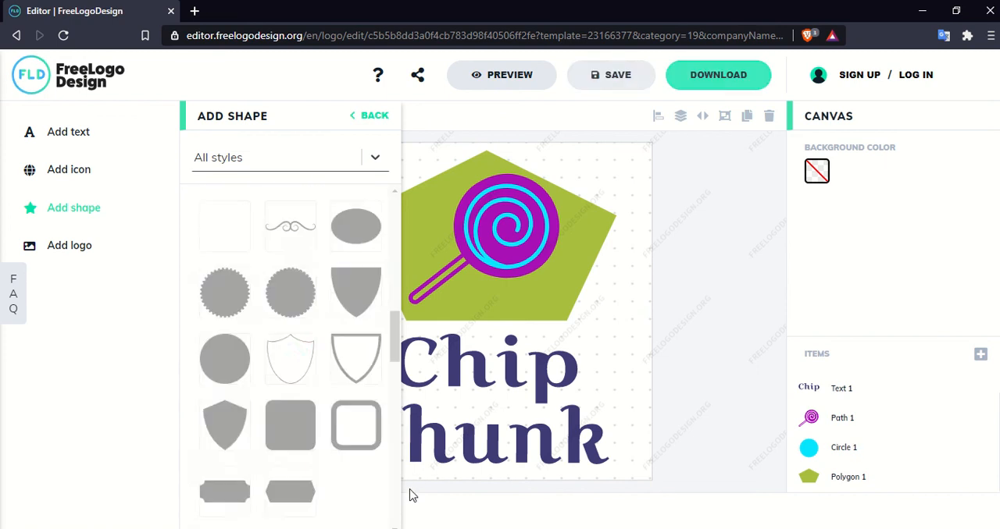
left_click(288, 427)
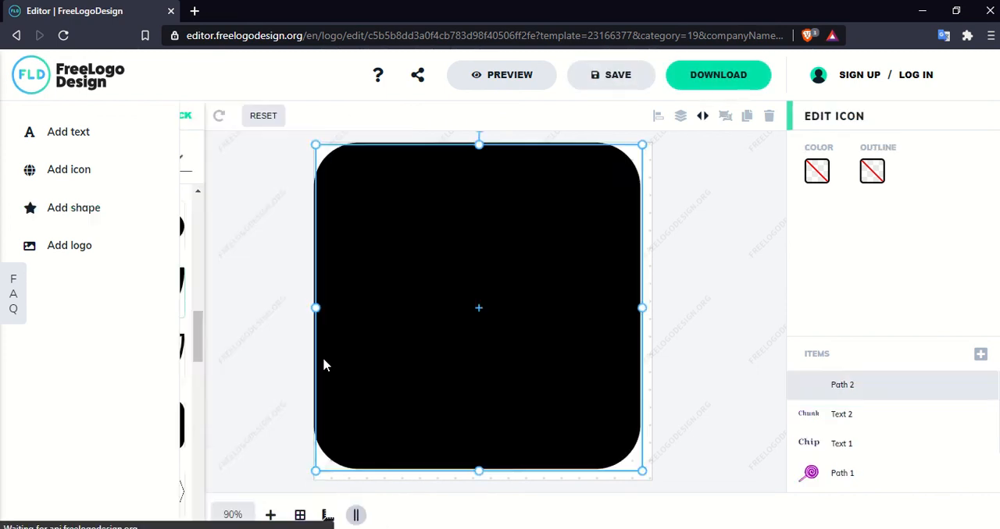
left_click_drag(420, 304, 399, 281)
left_click_drag(438, 350, 435, 350)
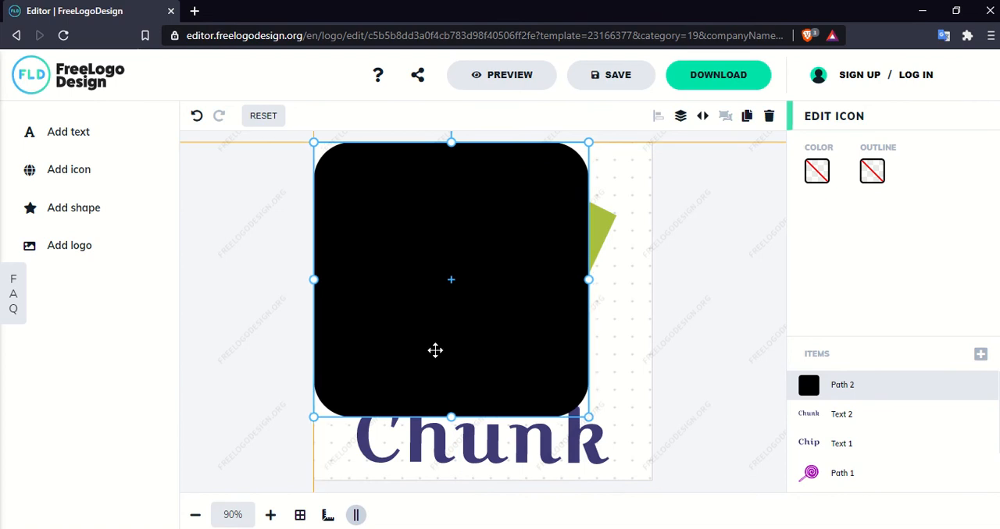
left_click_drag(591, 421, 655, 484)
- Send the rounded square to the back, behind the pentagon, lollipop and text
right_click(526, 322)
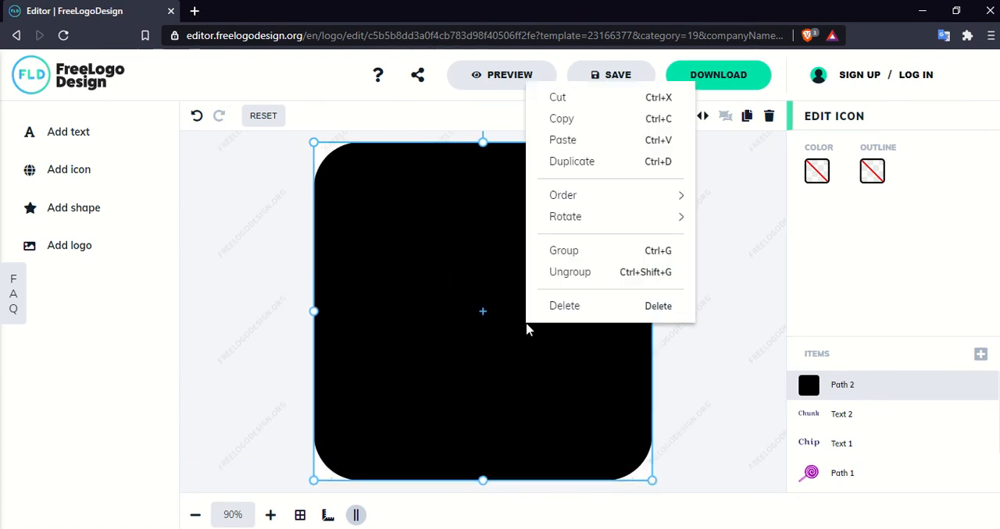
mouse_move(605, 195)
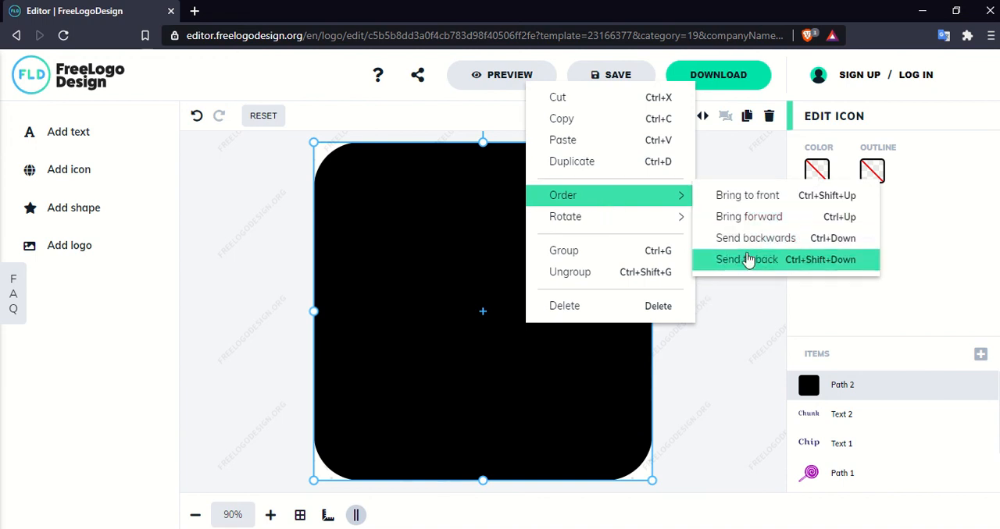
left_click(742, 260)
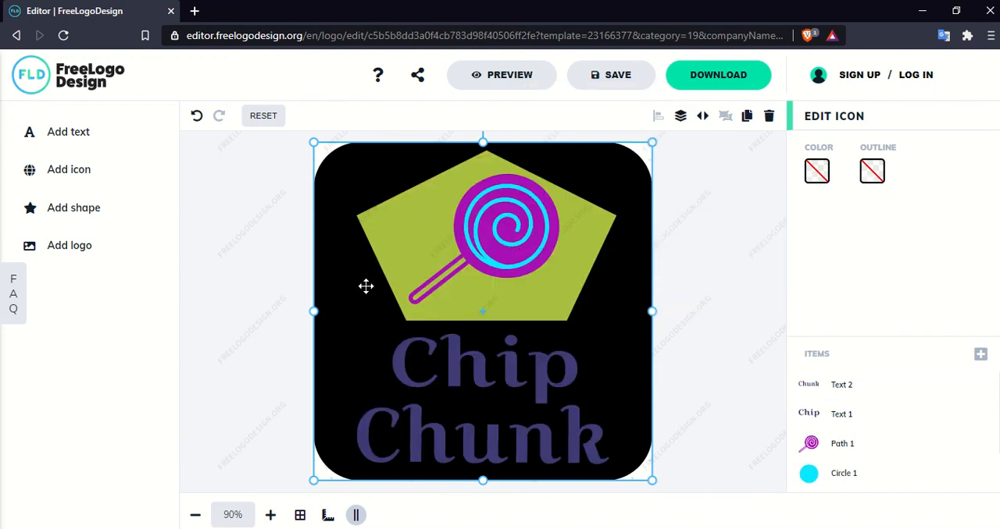
left_click(817, 171)
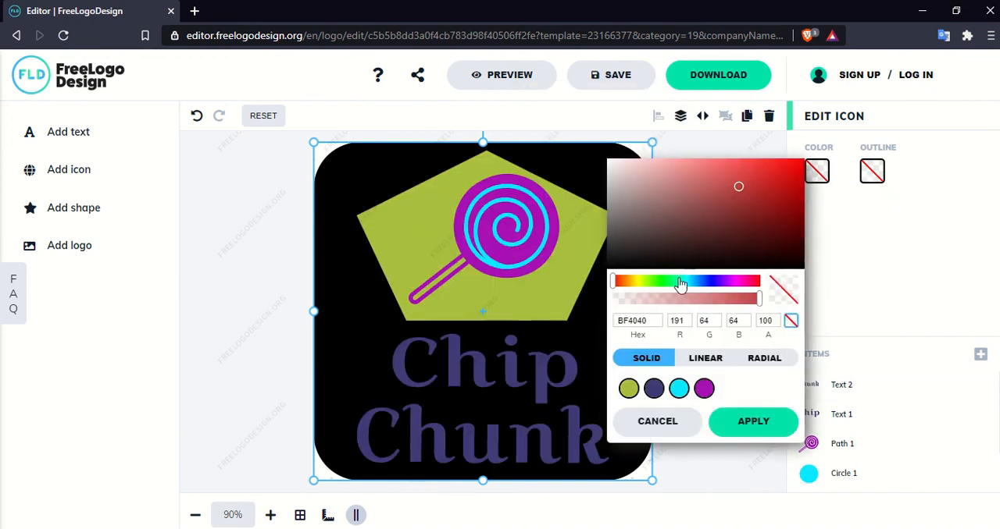
left_click(395, 267)
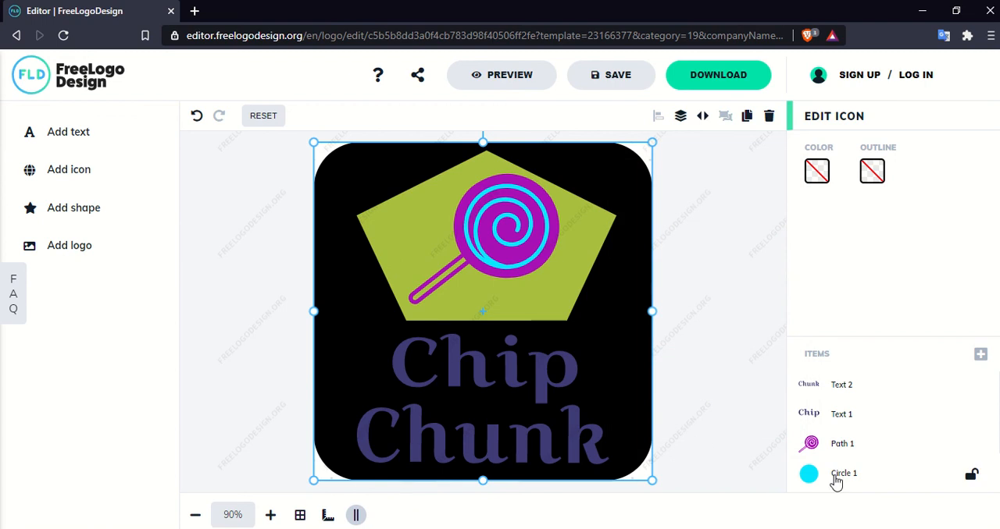
left_click(531, 307)
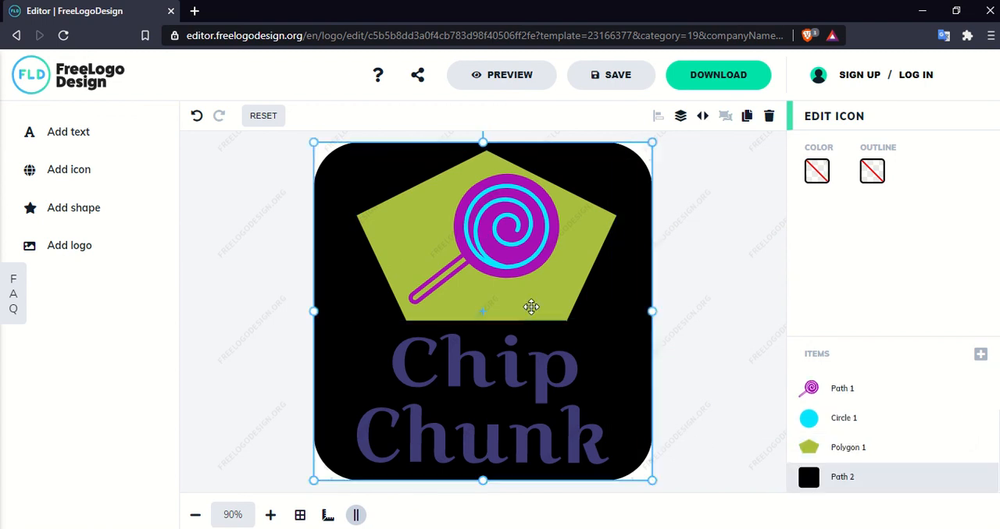
left_click(531, 307)
- Change the pentagon's fill to the solid mustard-yellow colour BFAE40
left_click(583, 277)
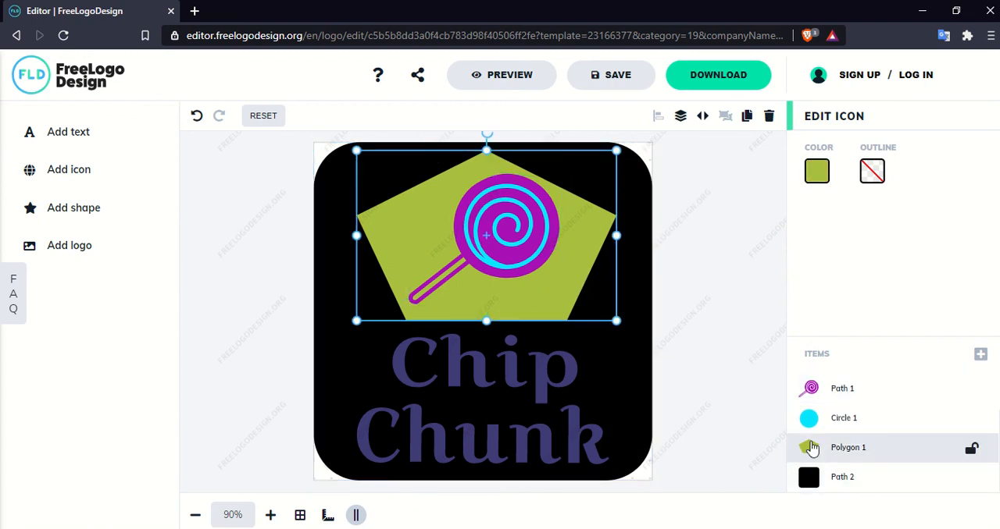
left_click(816, 171)
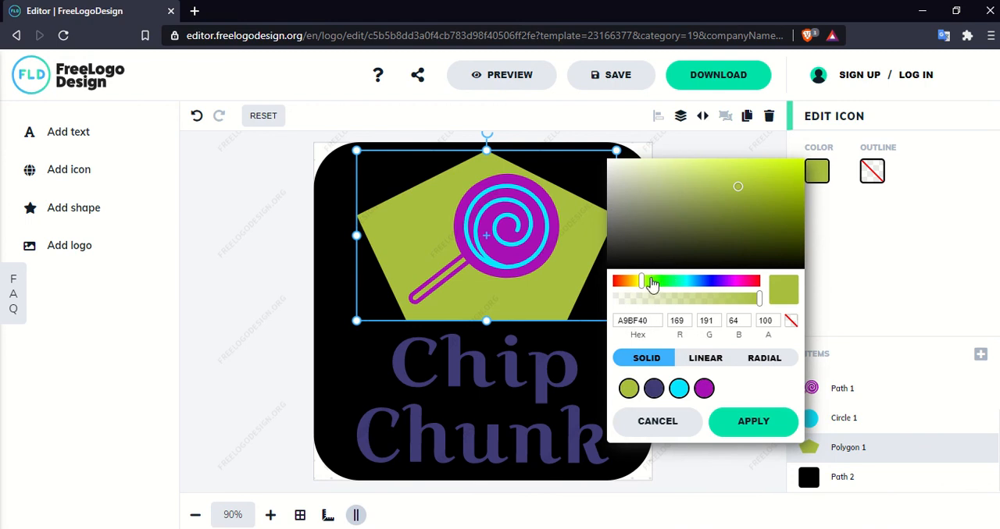
left_click_drag(645, 284, 633, 286)
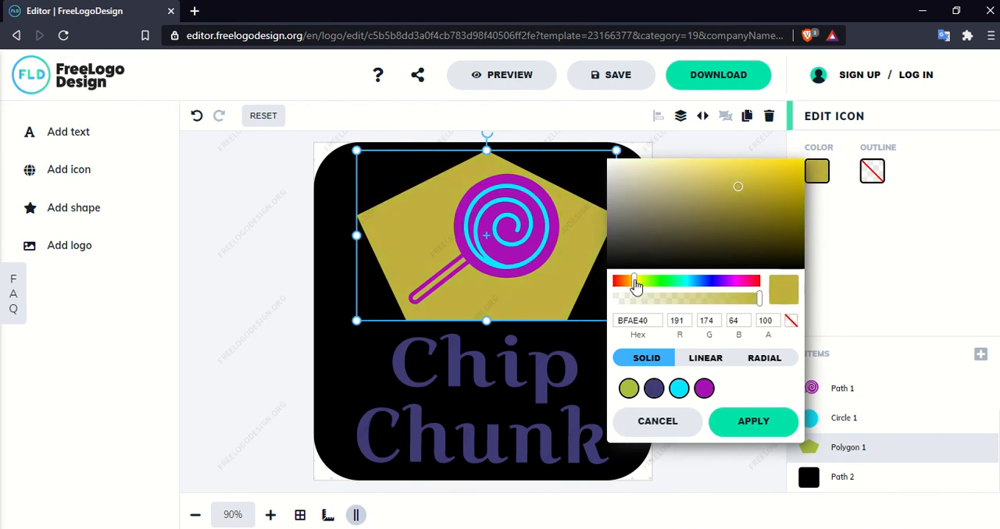
left_click(247, 345)
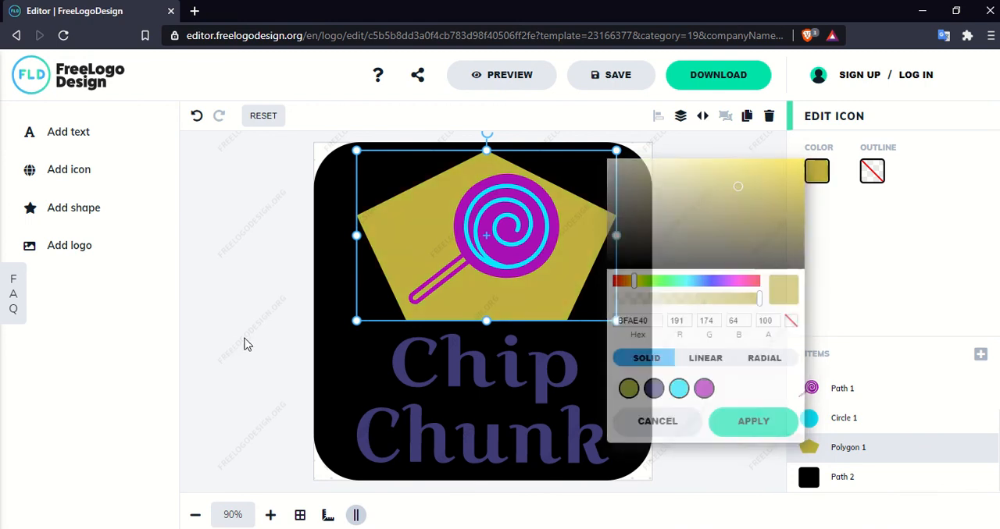
- Fill the rounded-square background with the solid green colour 40BF45
left_click(313, 346)
left_click(330, 354)
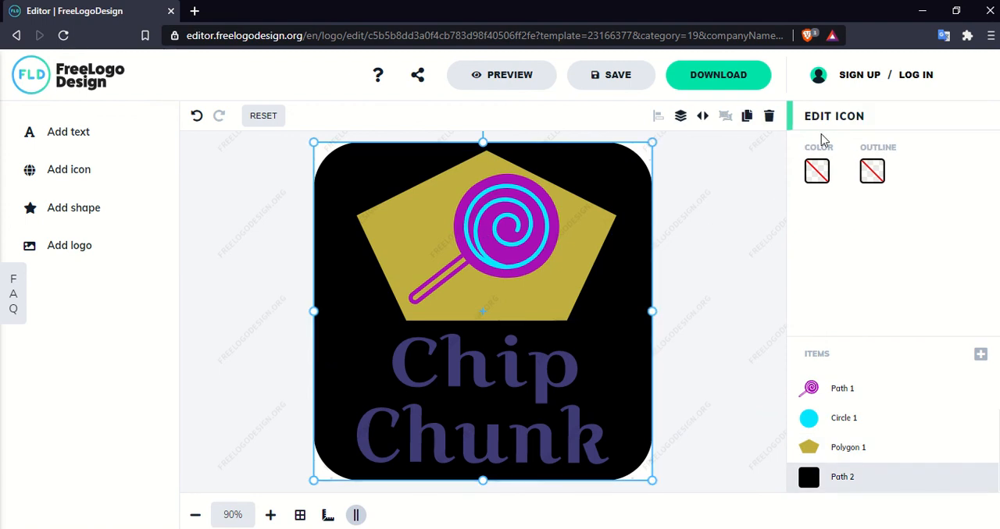
left_click(816, 169)
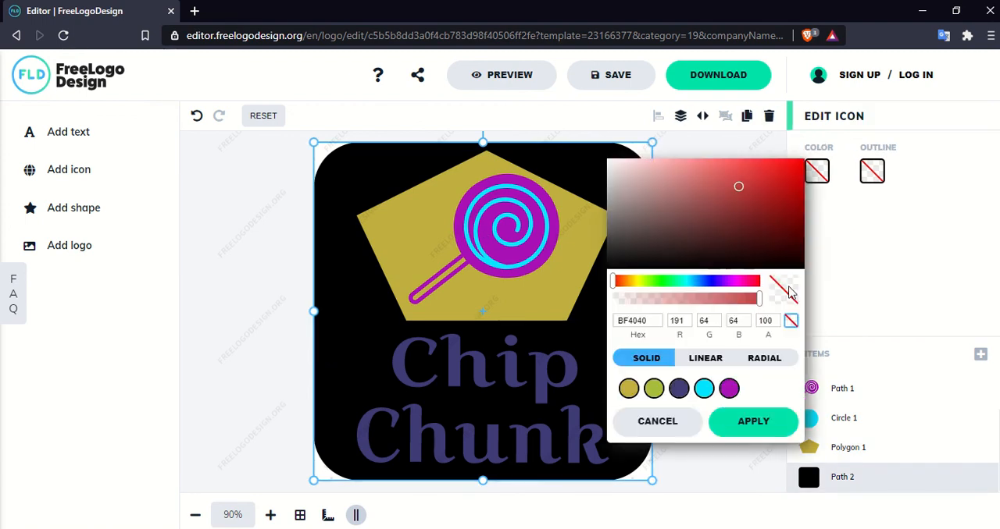
left_click(631, 286)
left_click_drag(632, 288, 663, 287)
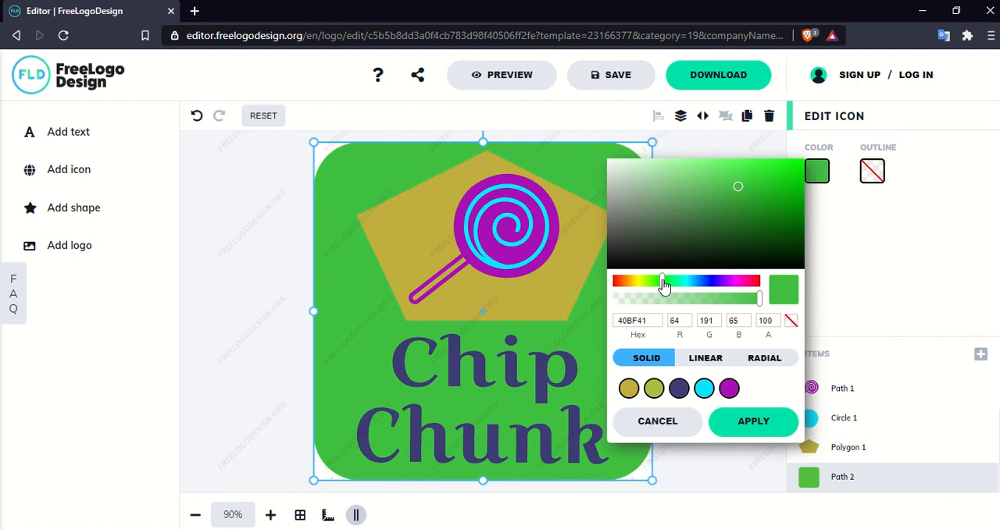
left_click(279, 305)
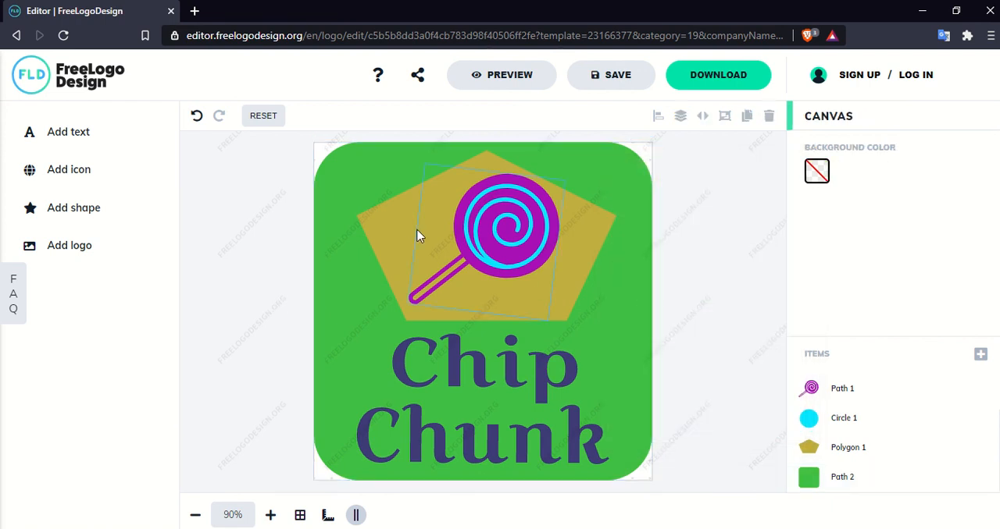
- Adjust the pentagon's height from its upper point, leaving a small gap below the green background's upper edge
left_click(387, 224)
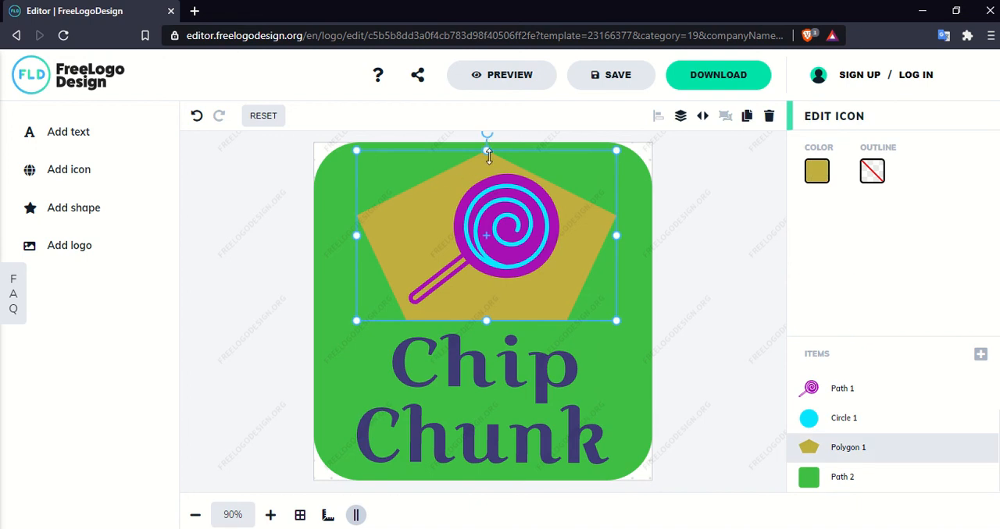
left_click_drag(486, 148, 487, 159)
left_click(252, 219)
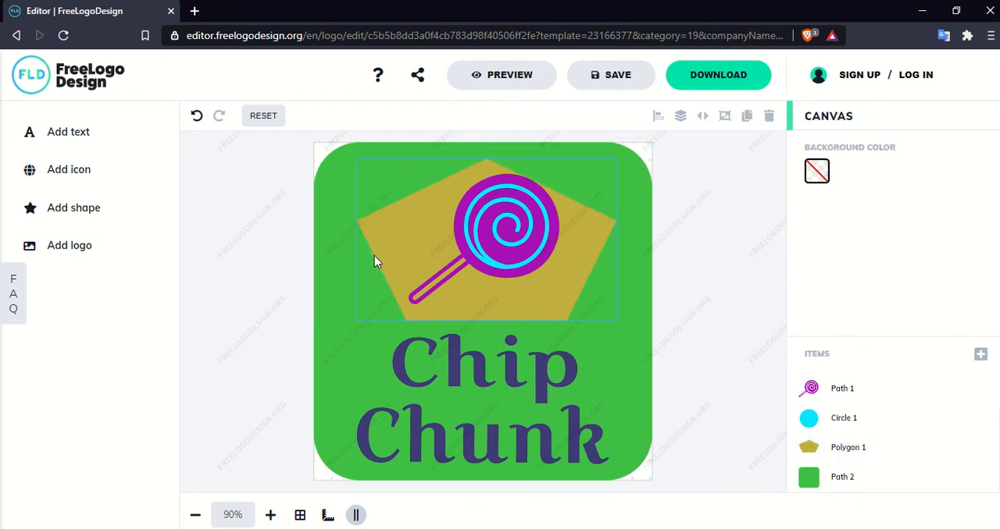
left_click(463, 170)
left_click_drag(480, 160, 491, 152)
left_click(311, 209)
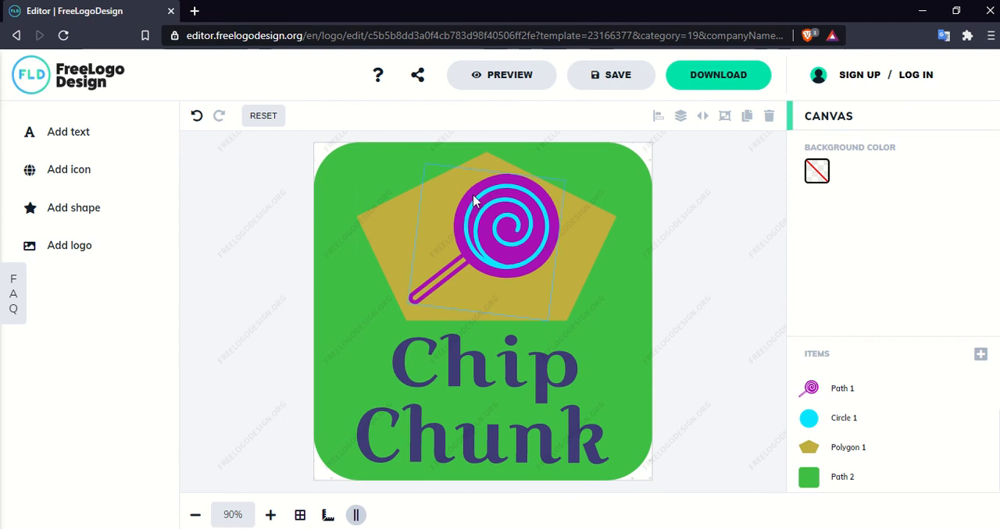
- Finish editing the logo and open its download options
left_click(695, 86)
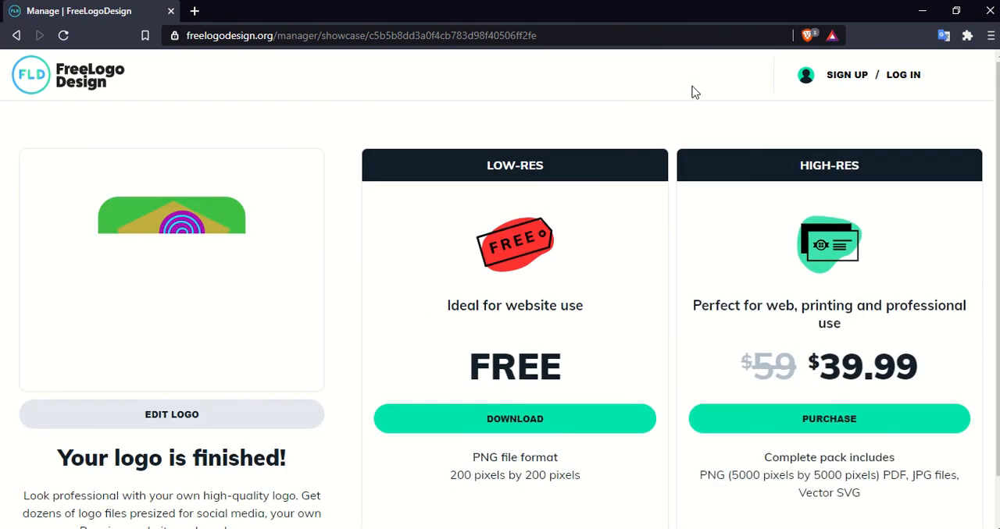
- Choose the free low-res logo download and enter the recipient's first and last name in the request form
left_click(508, 413)
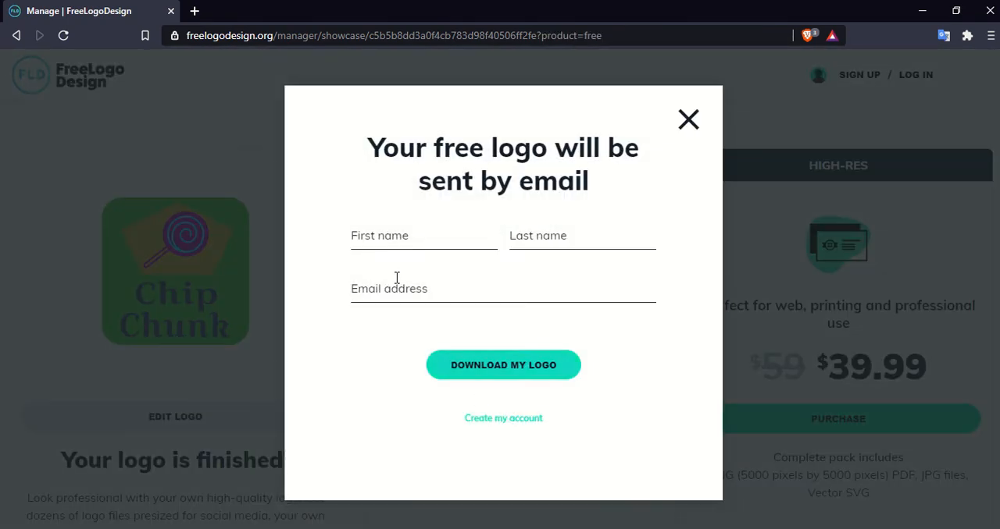
left_click(394, 246)
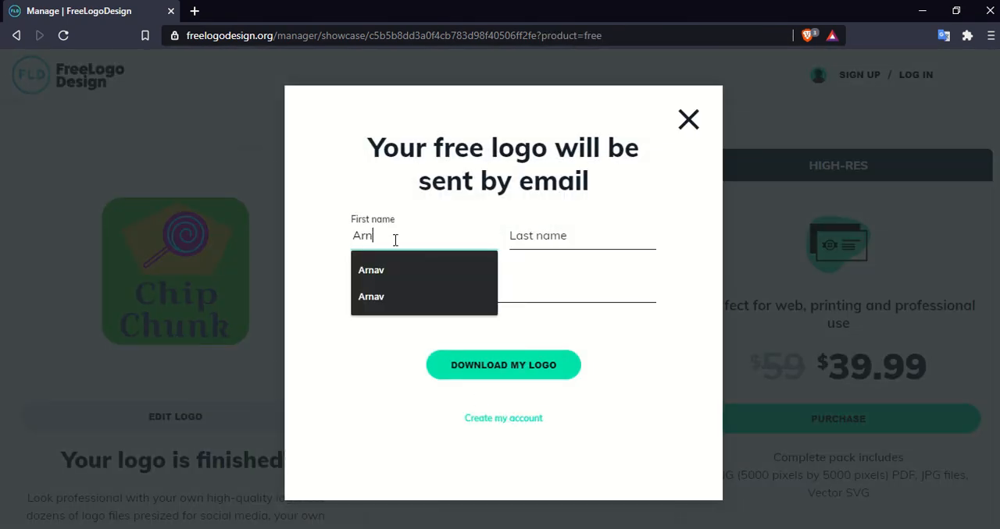
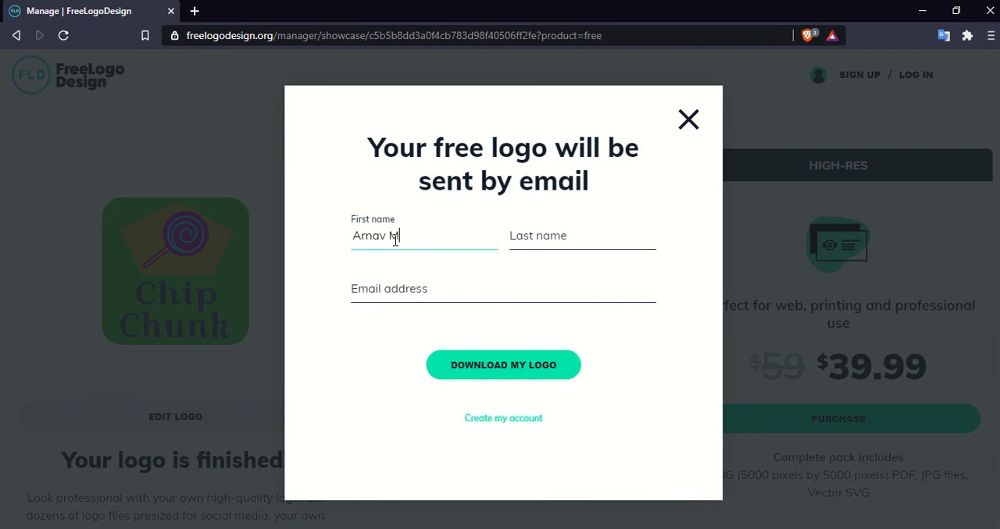
left_click(523, 237)
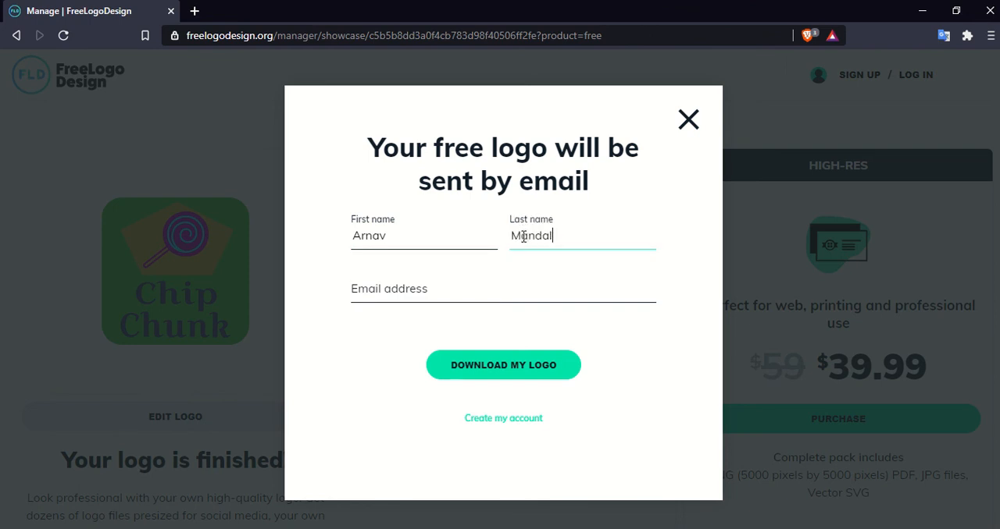
- Fill in the recipient's email address using the saved suggestion and submit the request to download the logo
left_click(370, 320)
left_click(384, 288)
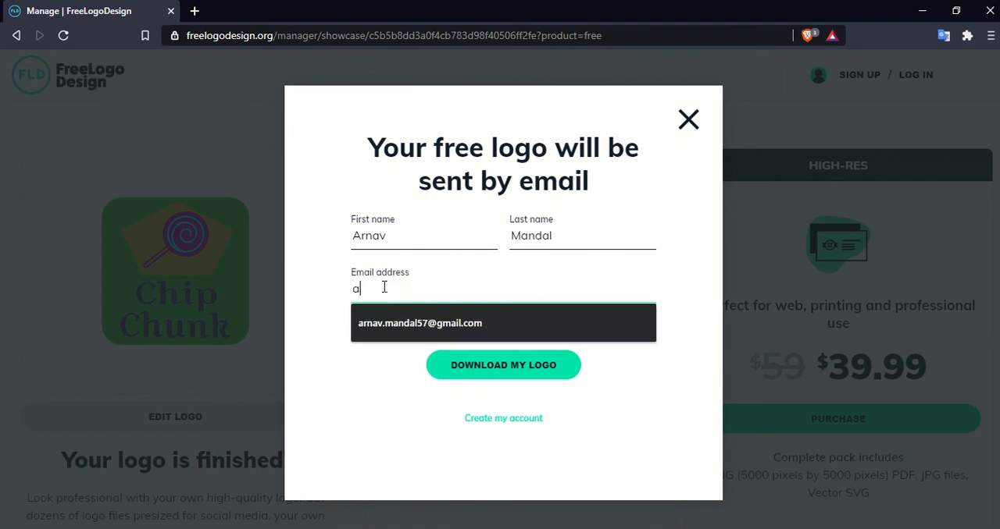
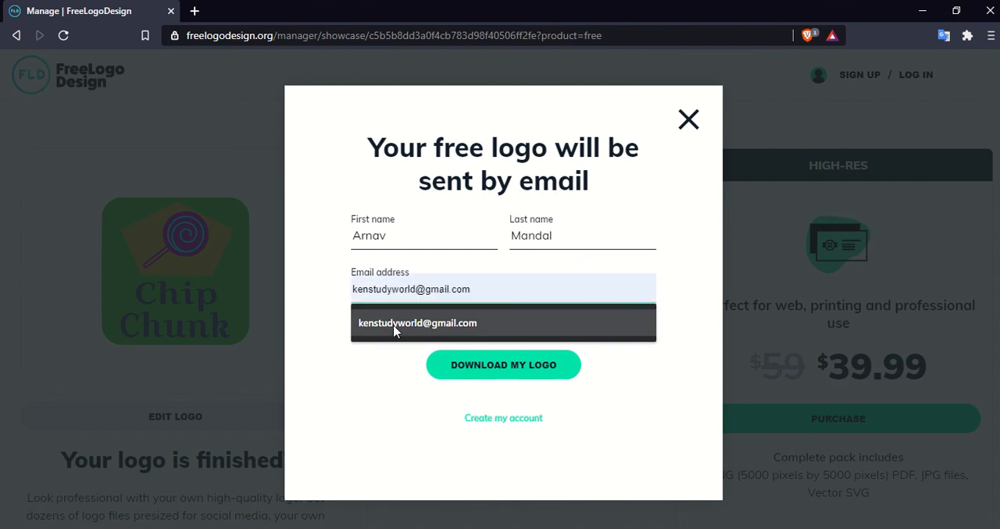
left_click(395, 327)
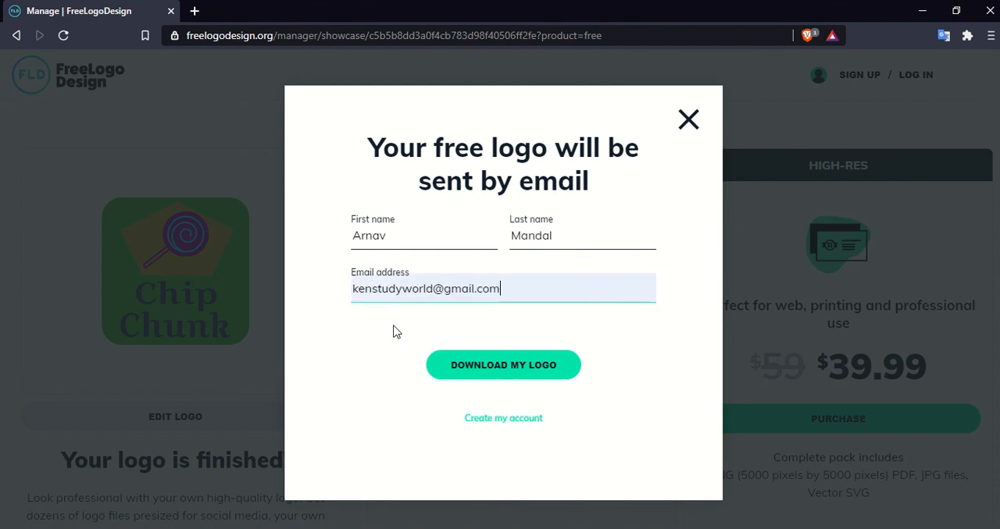
left_click(500, 371)
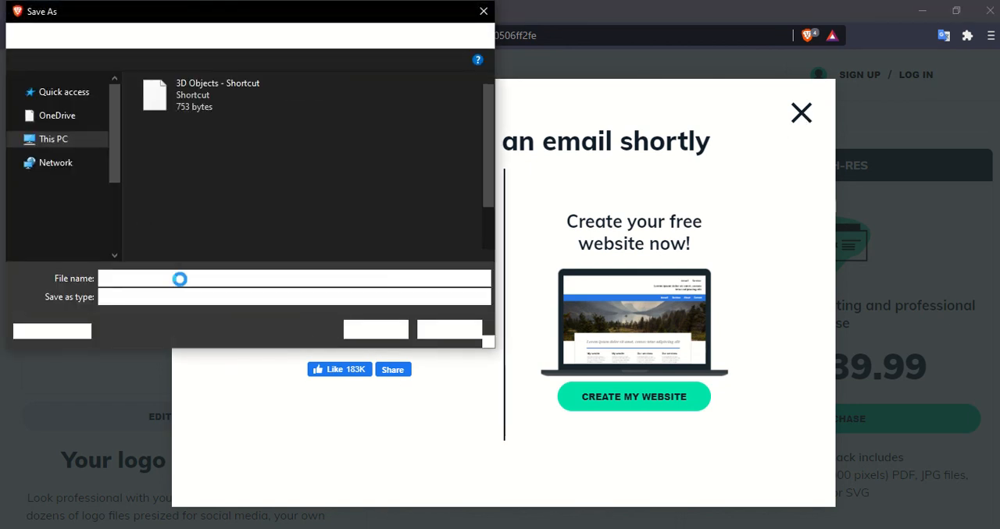
- Save the logo to the Desktop as a PNG image under its suggested file name and close the email notice
left_click(259, 277)
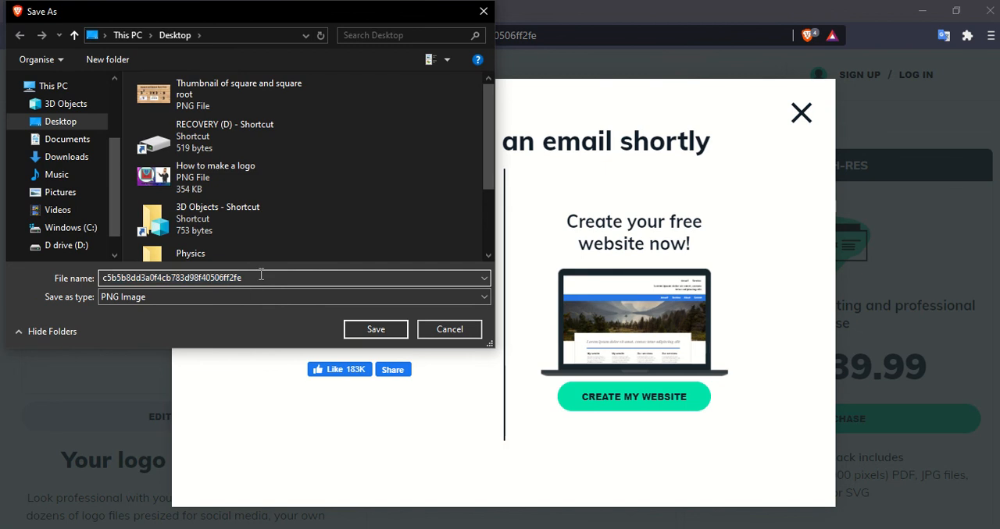
left_click(383, 334)
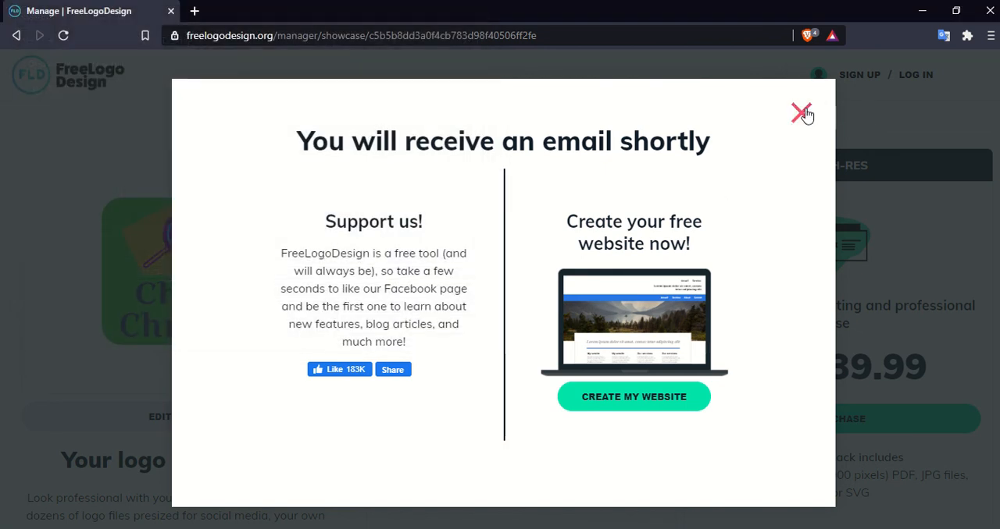
left_click(801, 114)
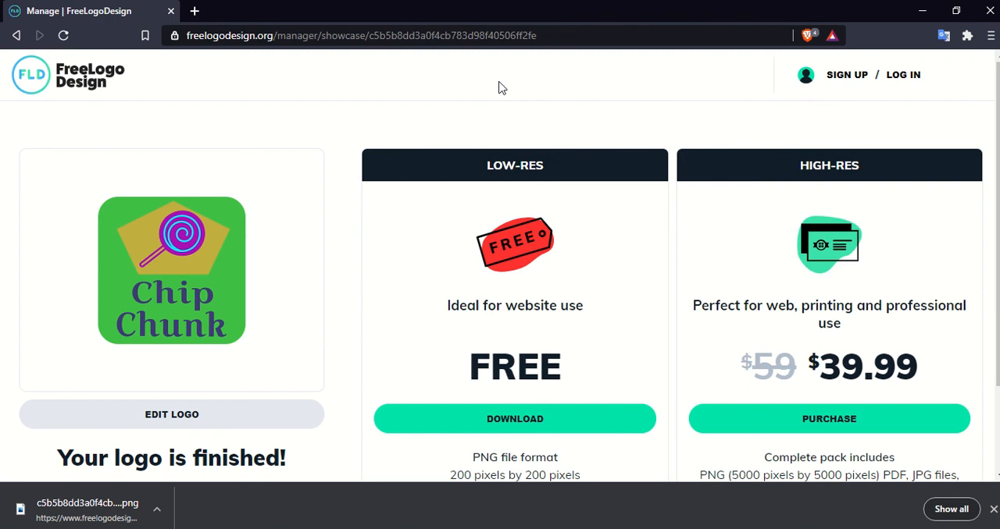
mouse_move(570, 6)
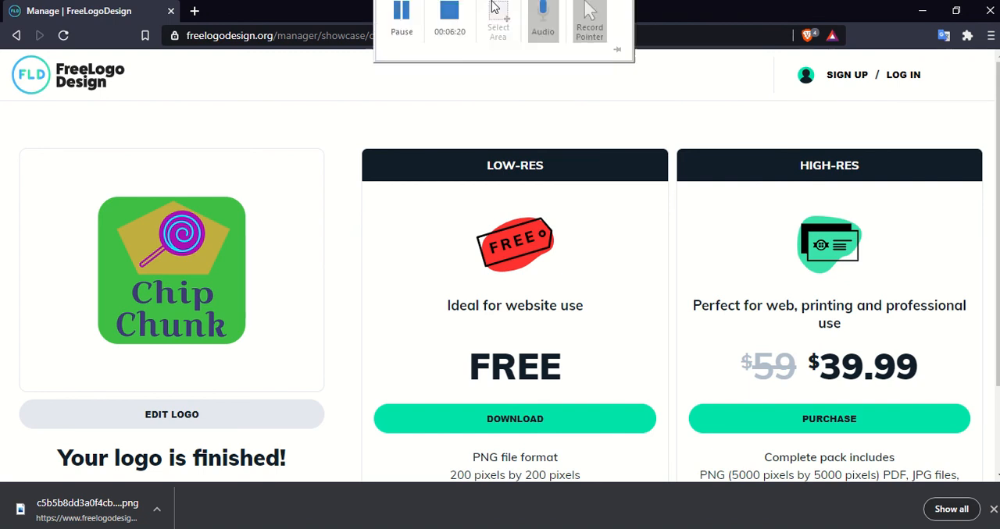